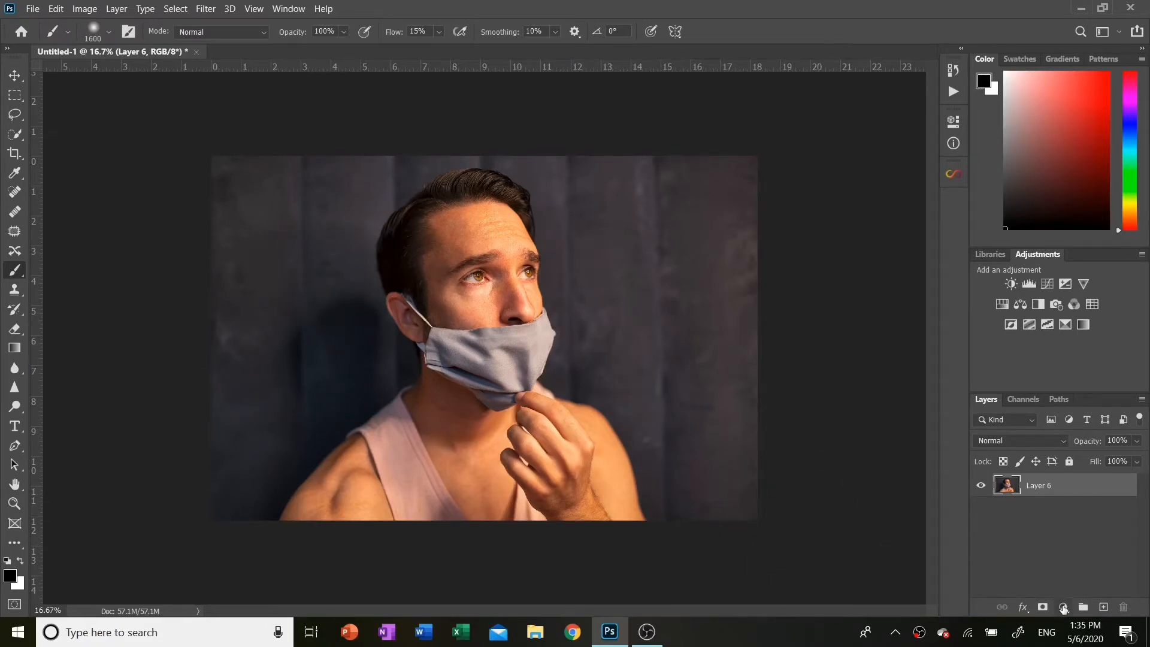
Add a Channel Mixer adjustment layer above the photo and switch its output channel to Blue
left_click(1063, 606)
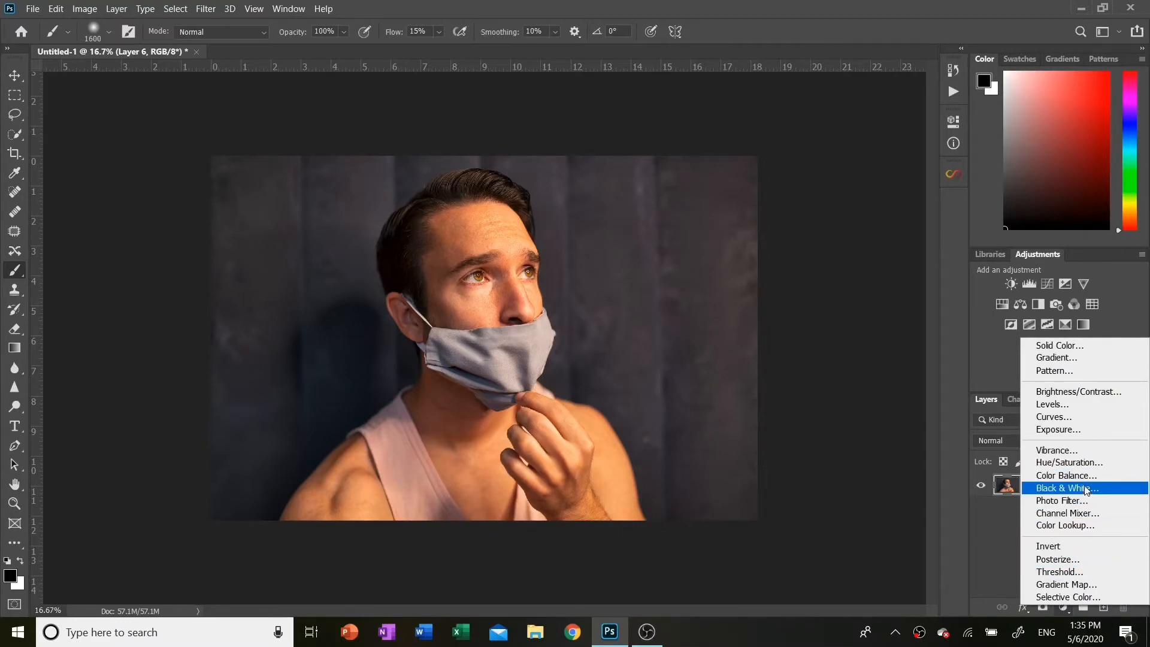
left_click(1067, 513)
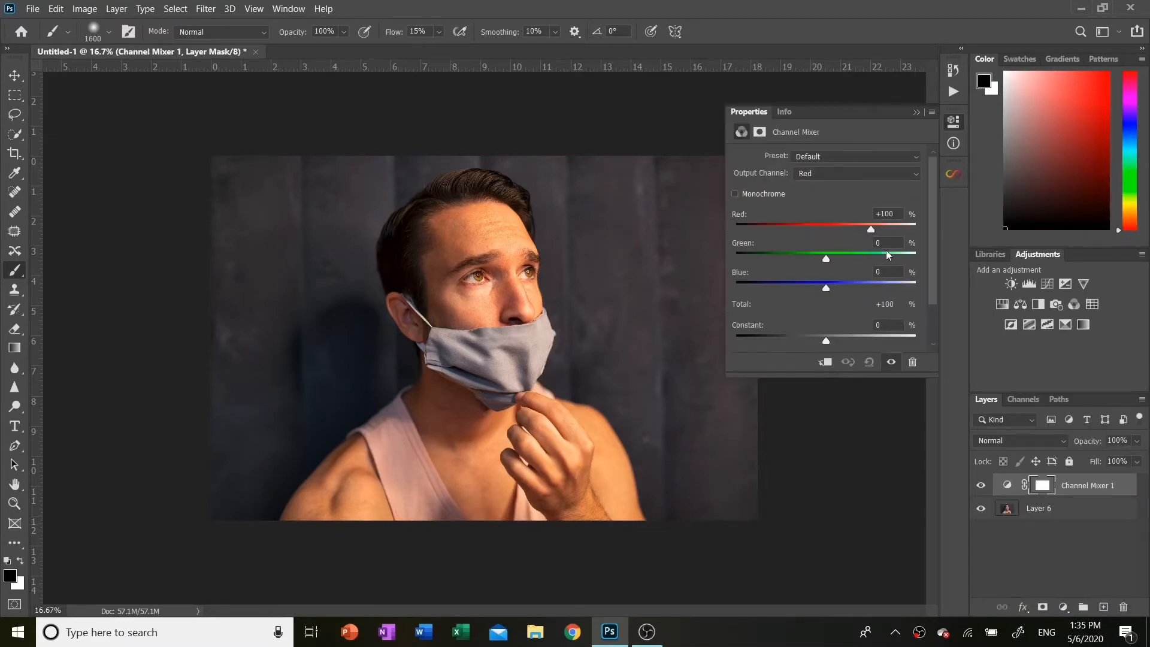
left_click(868, 173)
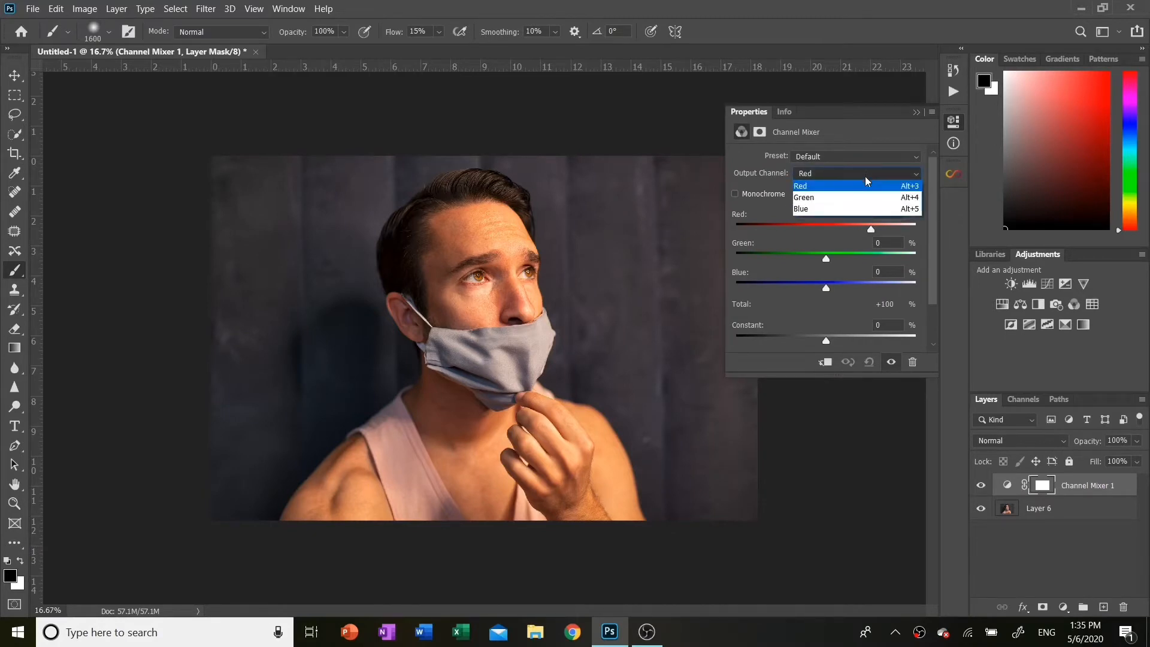
left_click(862, 209)
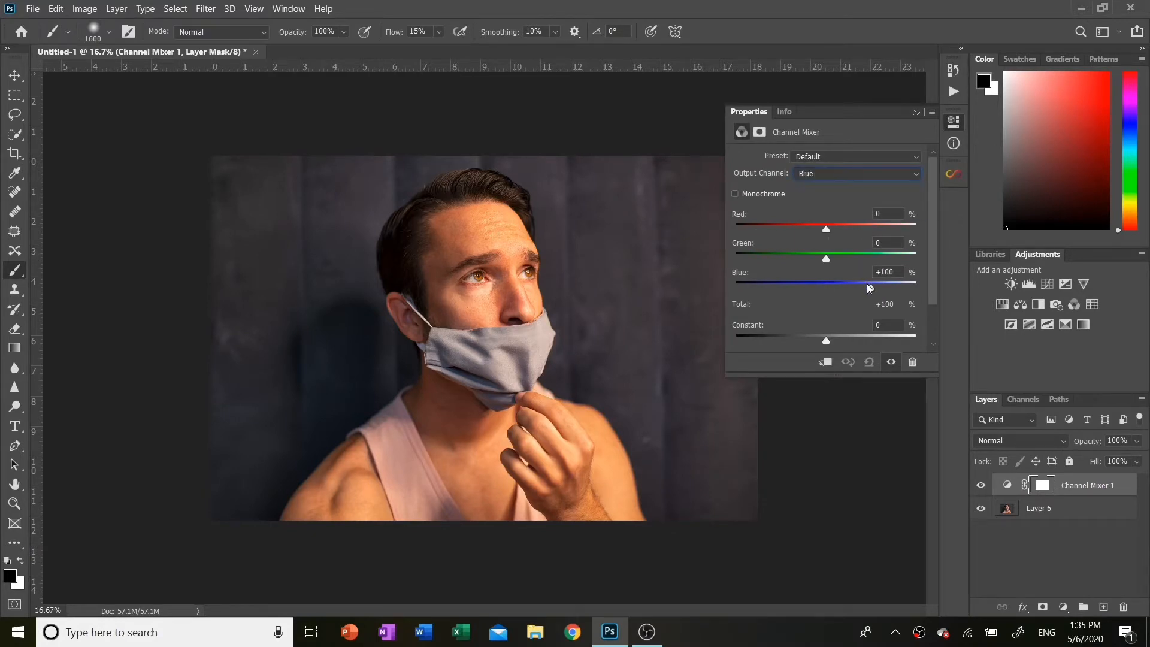
Mix the Blue output channel to Red +78, Green +37 and Blue +175, then close the properties panel
mouse_move(870, 290)
left_mouse_down()
mouse_move(847, 294)
mouse_move(882, 291)
left_mouse_up()
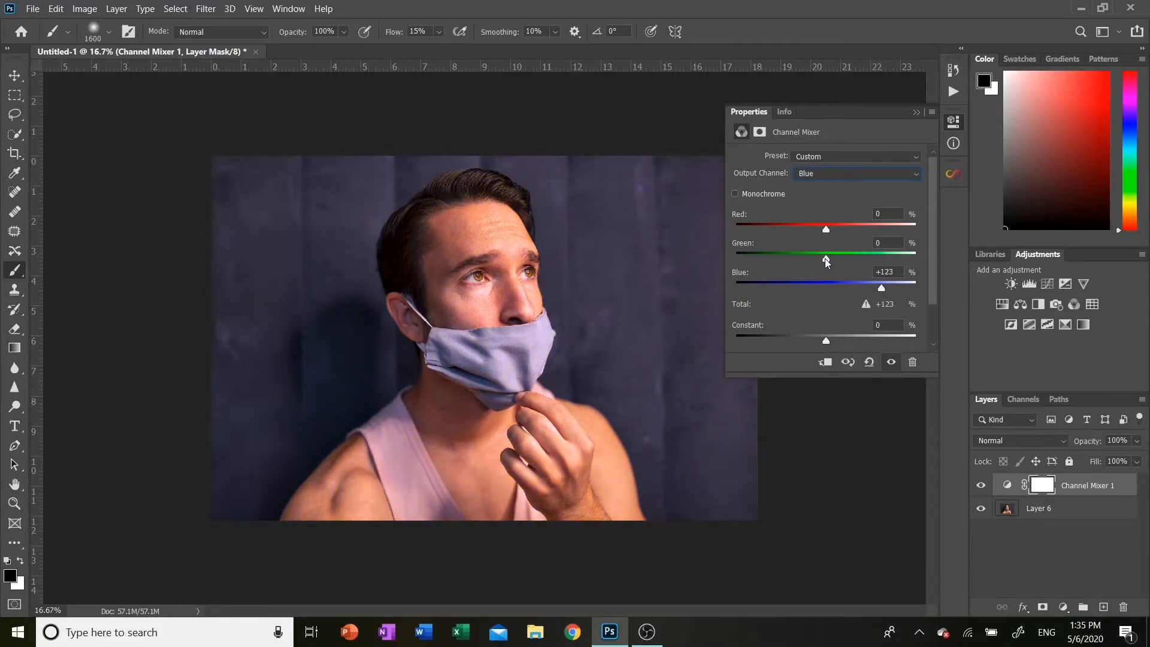
left_click_drag(825, 261, 846, 230)
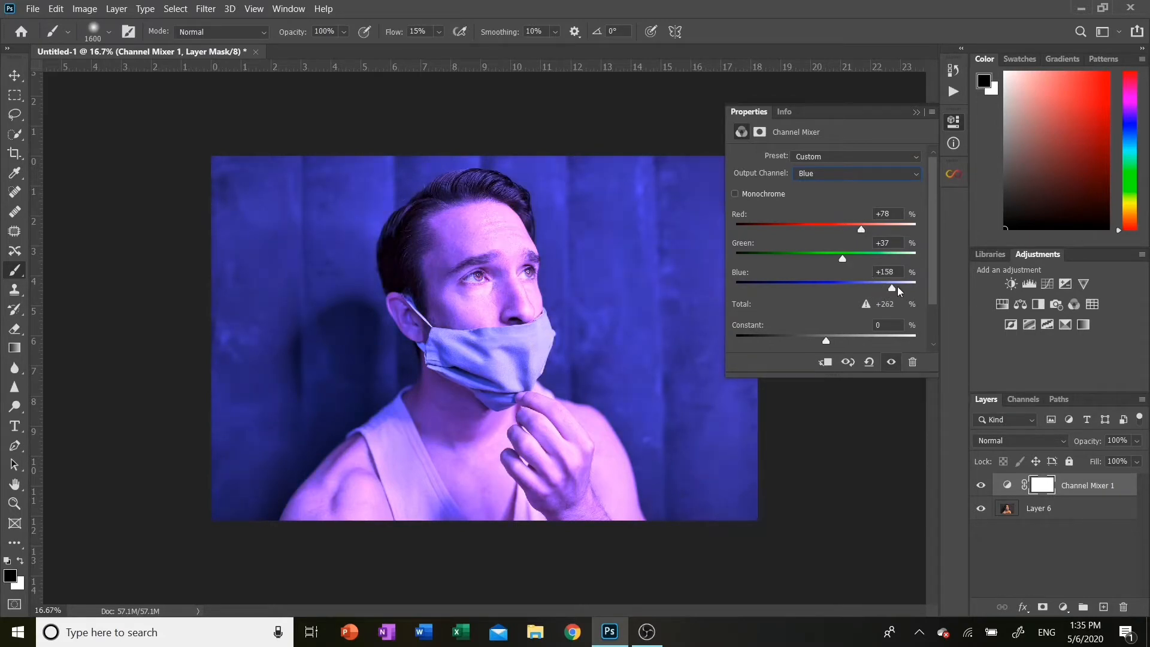
left_click(916, 113)
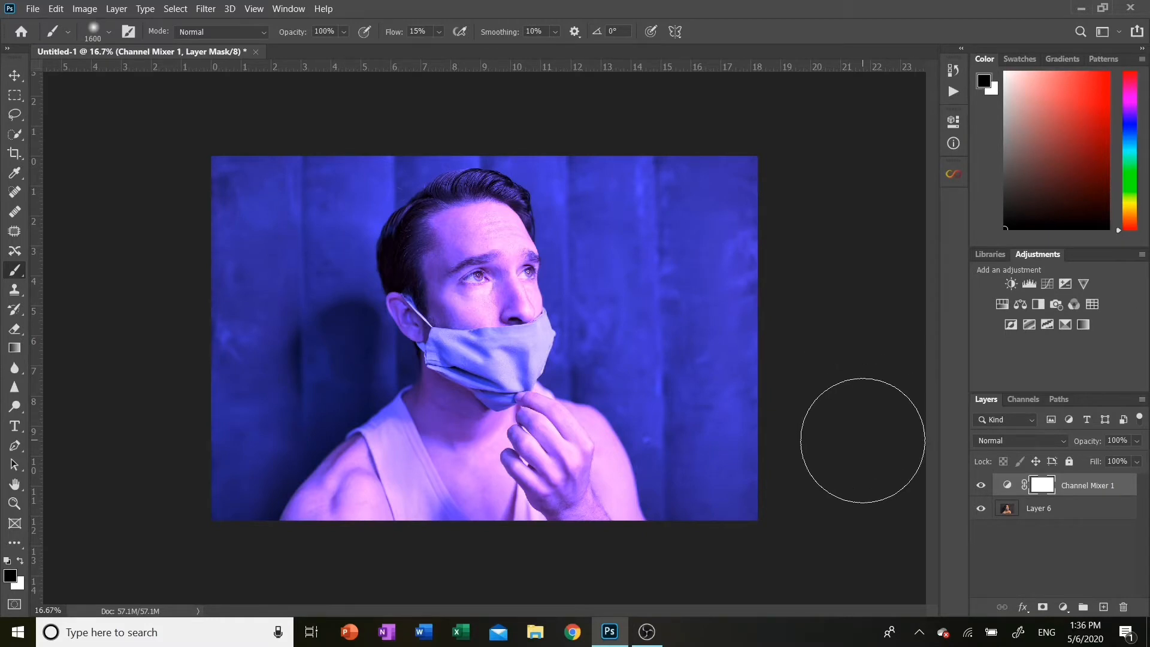
Invert the Channel Mixer mask to hide the effect, then paint white with an 800 px brush over the background behind the neck
key("ctrl+i")
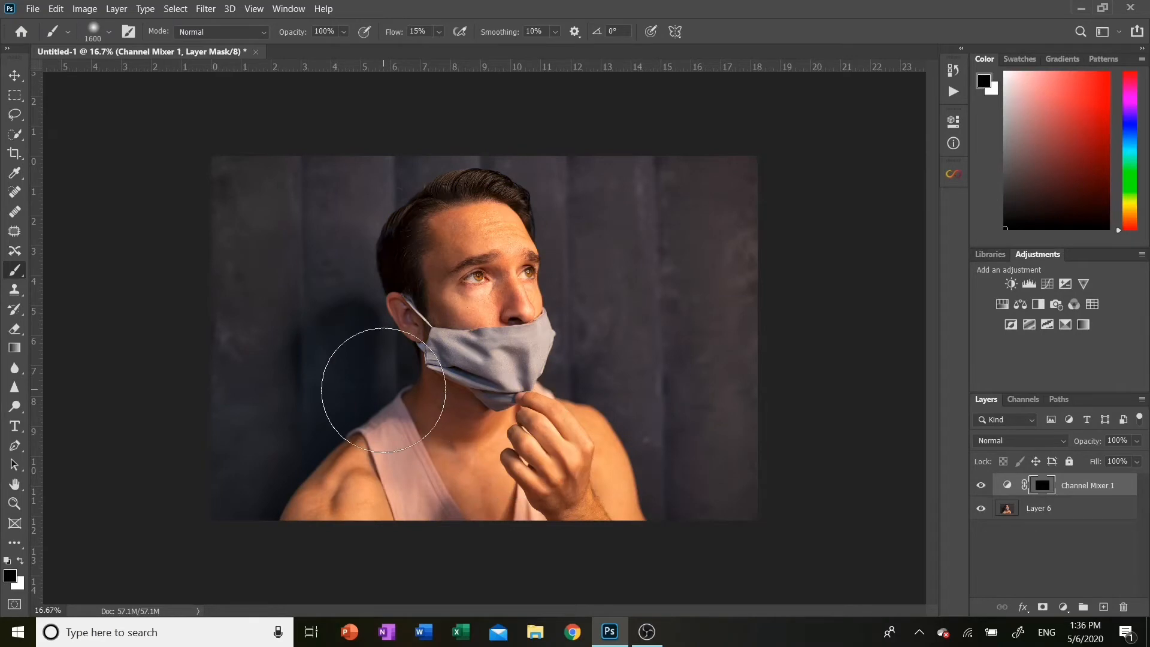
key("bracketleft")
key("bracketleft")
key("bracketleft")
key("bracketleft")
key("bracketleft")
key("bracketleft")
key("bracketleft")
key("bracketleft")
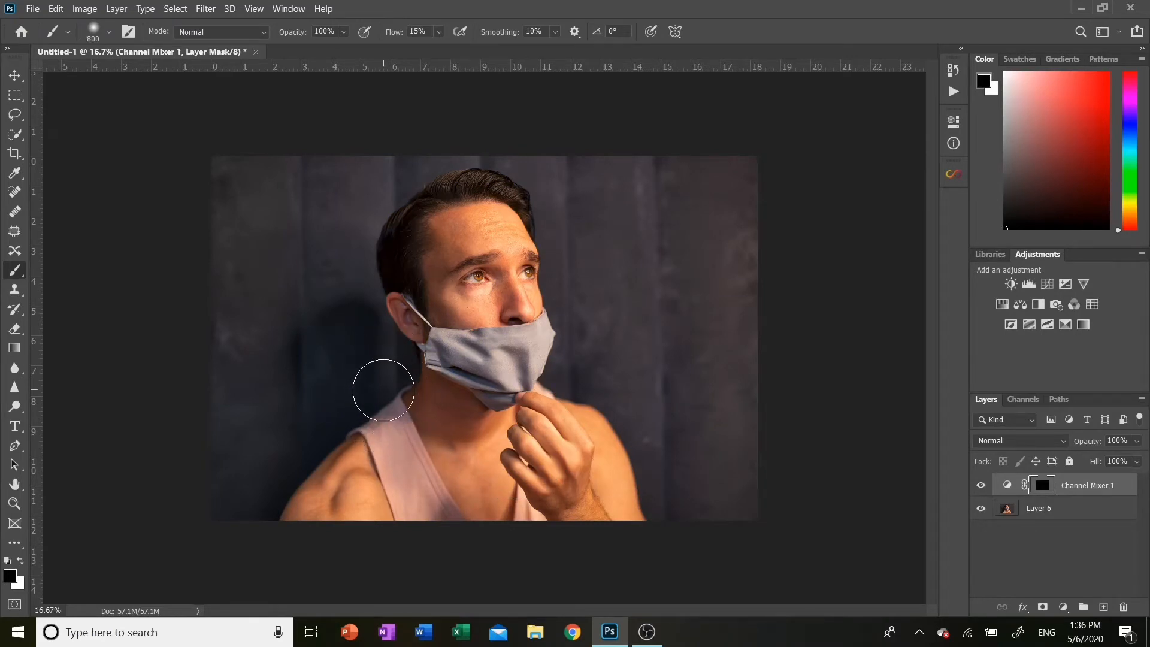
key("x")
key("ctrl+plus")
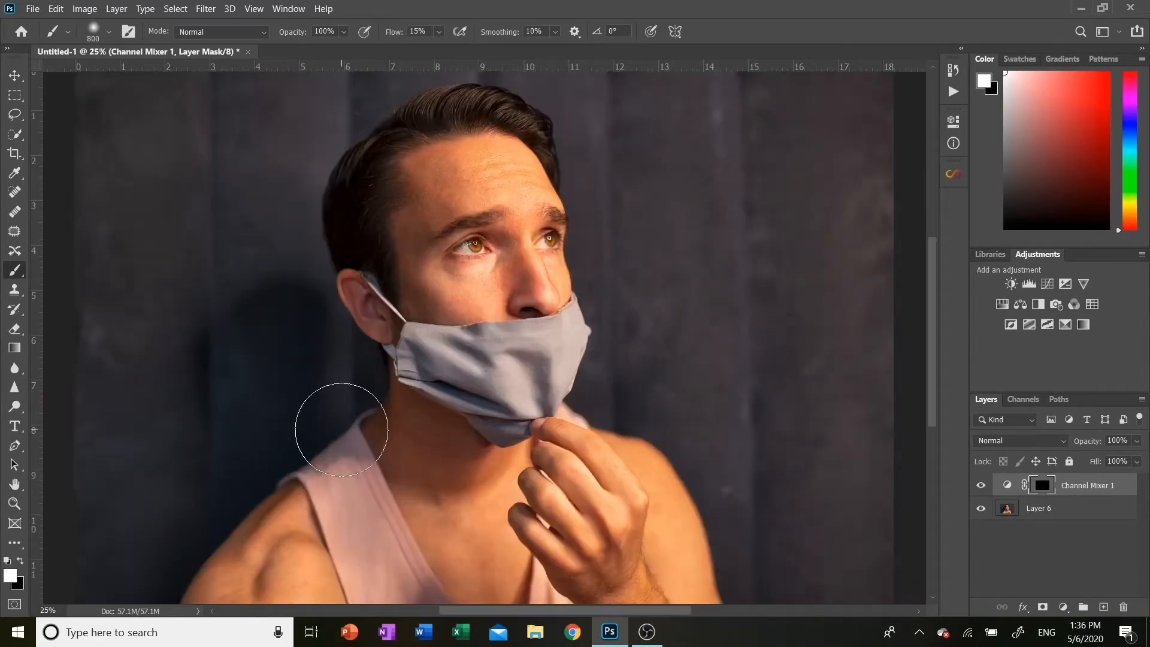
scroll(342, 429, "left", 3)
scroll(342, 430, "down", 1)
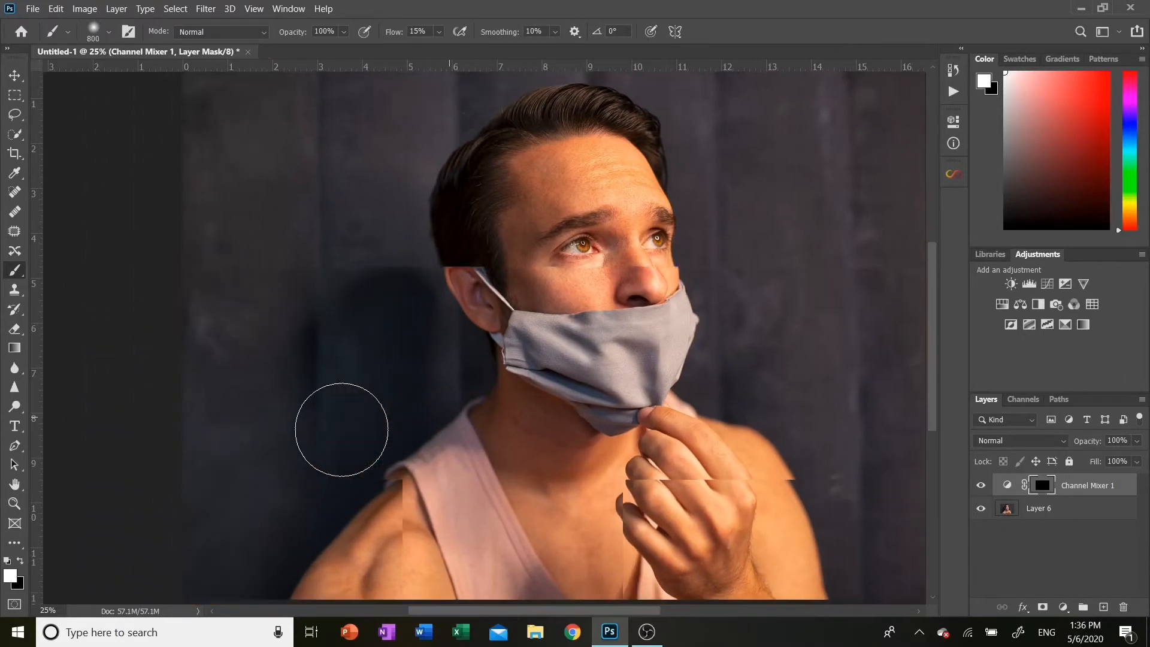
scroll(341, 430, "down", 1)
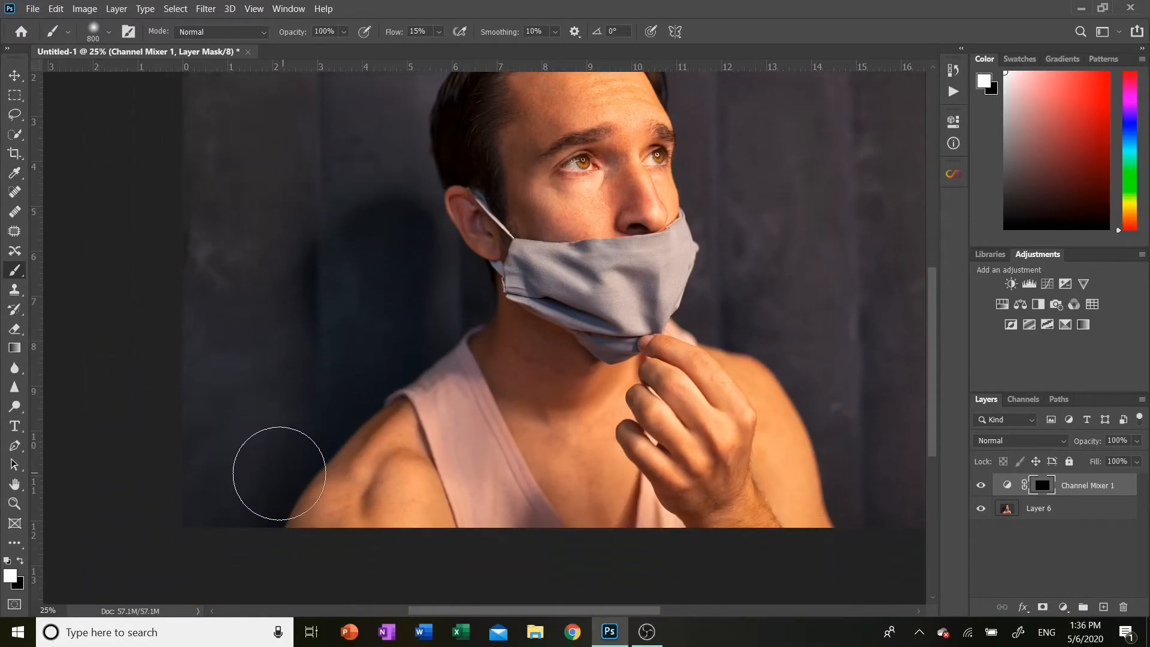
mouse_move(236, 493)
left_mouse_down()
mouse_move(256, 462)
mouse_move(217, 463)
mouse_move(319, 365)
mouse_move(372, 231)
mouse_move(392, 247)
mouse_move(416, 337)
left_mouse_up()
Paint the blue light onto the side of the neck with a 300 px brush
key("bracketleft")
key("bracketleft")
key("bracketleft")
key("bracketleft")
key("bracketleft")
key("bracketleft")
key("bracketleft")
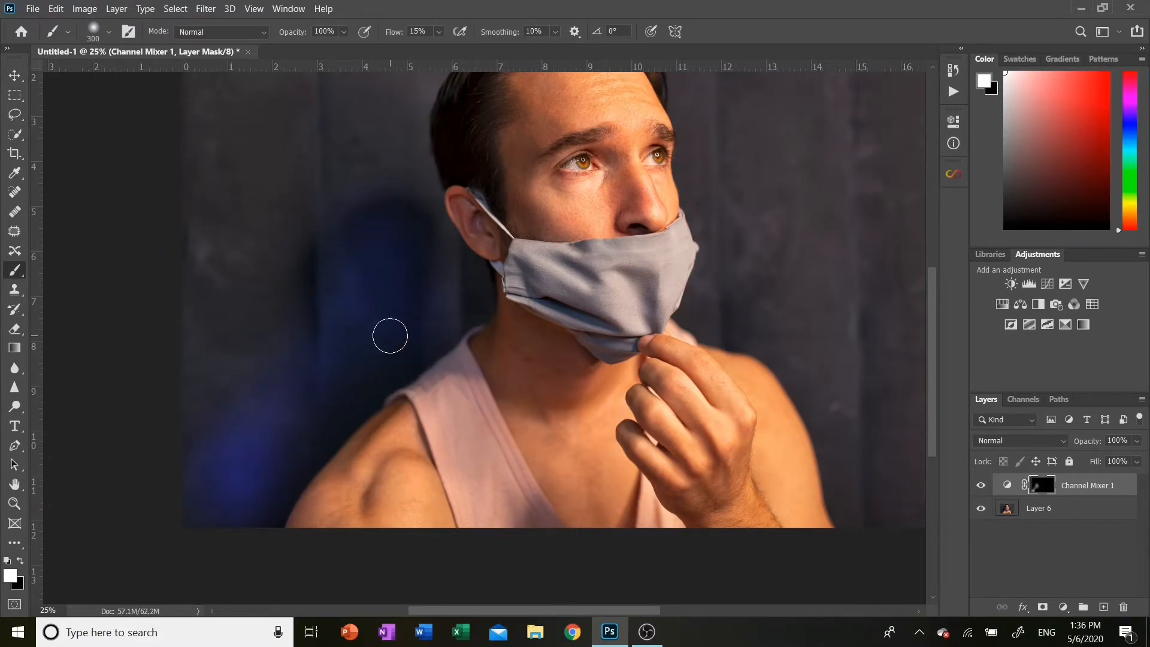
mouse_move(416, 344)
left_mouse_down()
mouse_move(336, 408)
mouse_move(311, 454)
mouse_move(377, 393)
mouse_move(267, 544)
mouse_move(331, 313)
mouse_move(324, 258)
mouse_move(385, 226)
mouse_move(413, 260)
mouse_move(416, 333)
mouse_move(455, 336)
mouse_move(495, 359)
mouse_move(503, 341)
mouse_move(529, 366)
mouse_move(559, 367)
mouse_move(529, 362)
left_mouse_up()
Paint the blue light from under the chin down to the shoulder with a 250 px brush
key("bracketright")
key("bracketright")
key("bracketright")
key("bracketright")
key("bracketright")
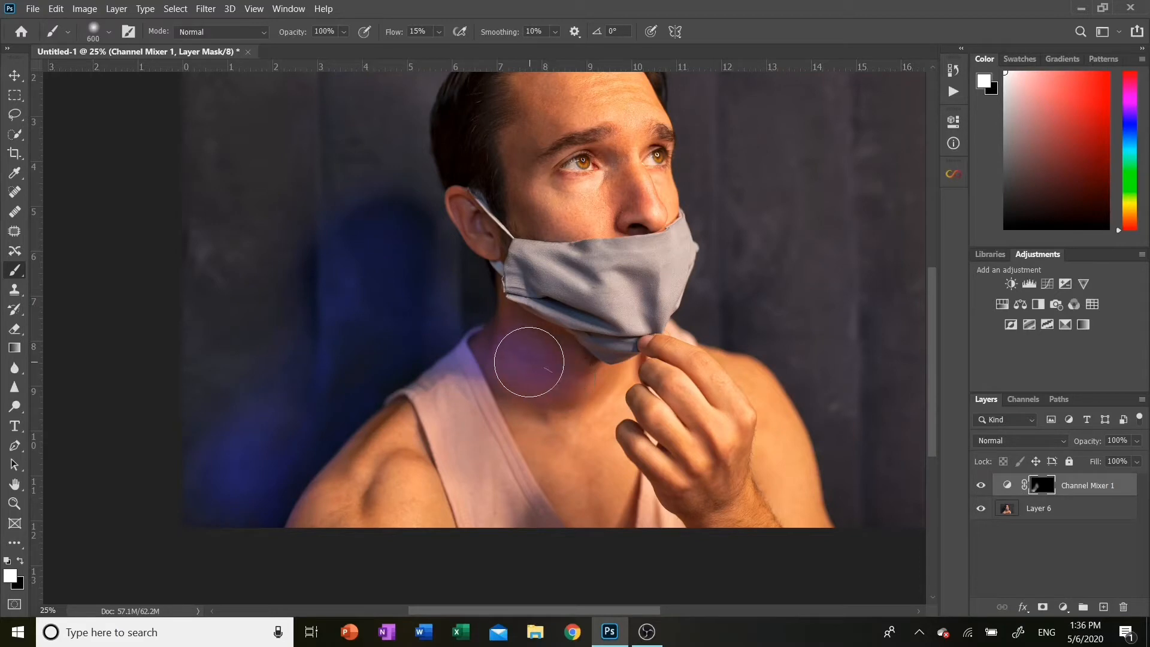
key("bracketleft")
key("bracketleft")
key("bracketleft")
key("bracketleft")
mouse_move(545, 334)
left_mouse_down()
mouse_move(514, 322)
mouse_move(585, 353)
mouse_move(617, 352)
mouse_move(580, 361)
mouse_move(551, 391)
mouse_move(505, 383)
mouse_move(580, 413)
mouse_move(508, 391)
mouse_move(472, 346)
mouse_move(494, 321)
mouse_move(441, 364)
mouse_move(467, 360)
mouse_move(392, 381)
mouse_move(355, 446)
mouse_move(293, 499)
mouse_move(282, 533)
mouse_move(334, 494)
left_mouse_up()
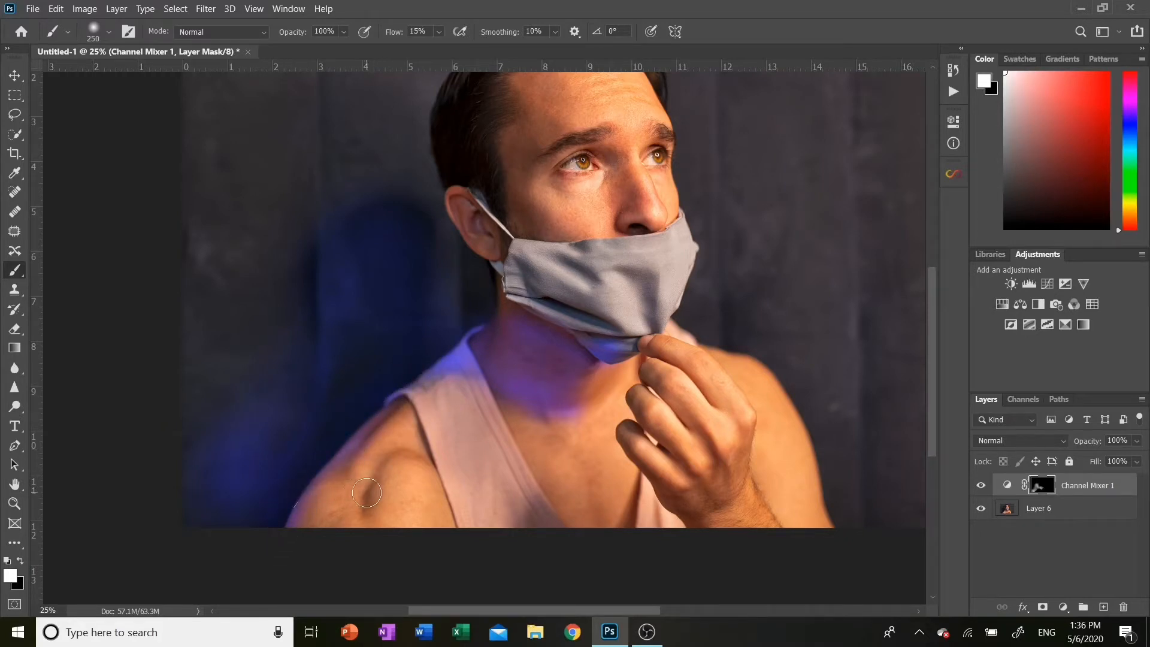
Paint the blue light across the left background with a 700 px brush
scroll(371, 488, "up", 5)
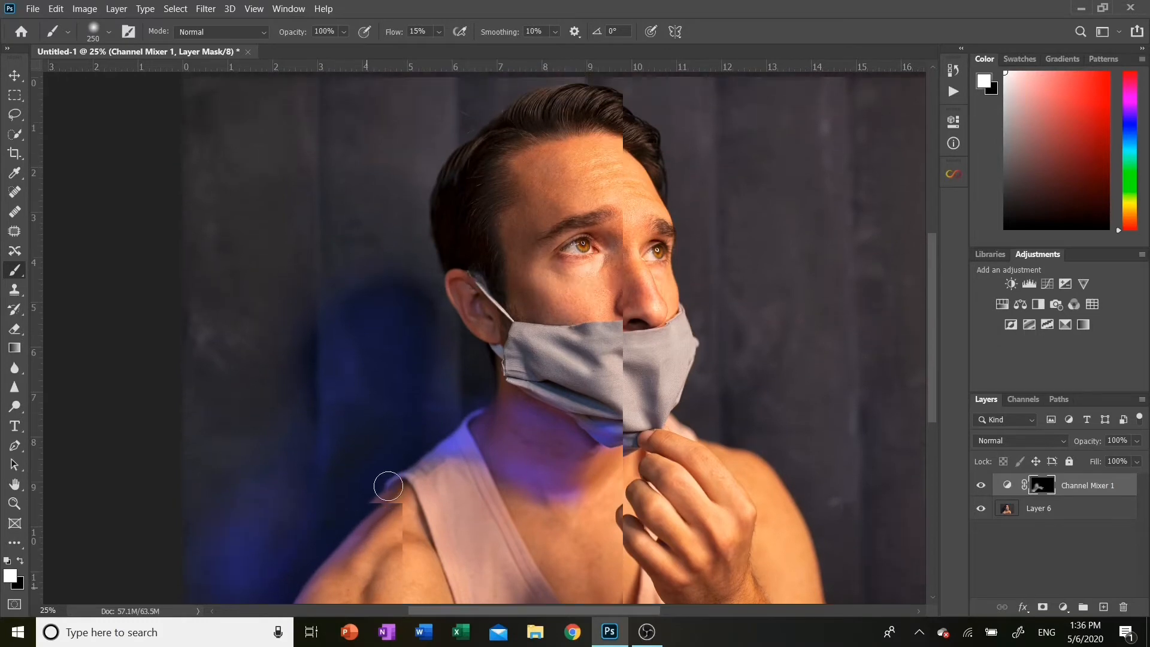
key("ctrl+minus")
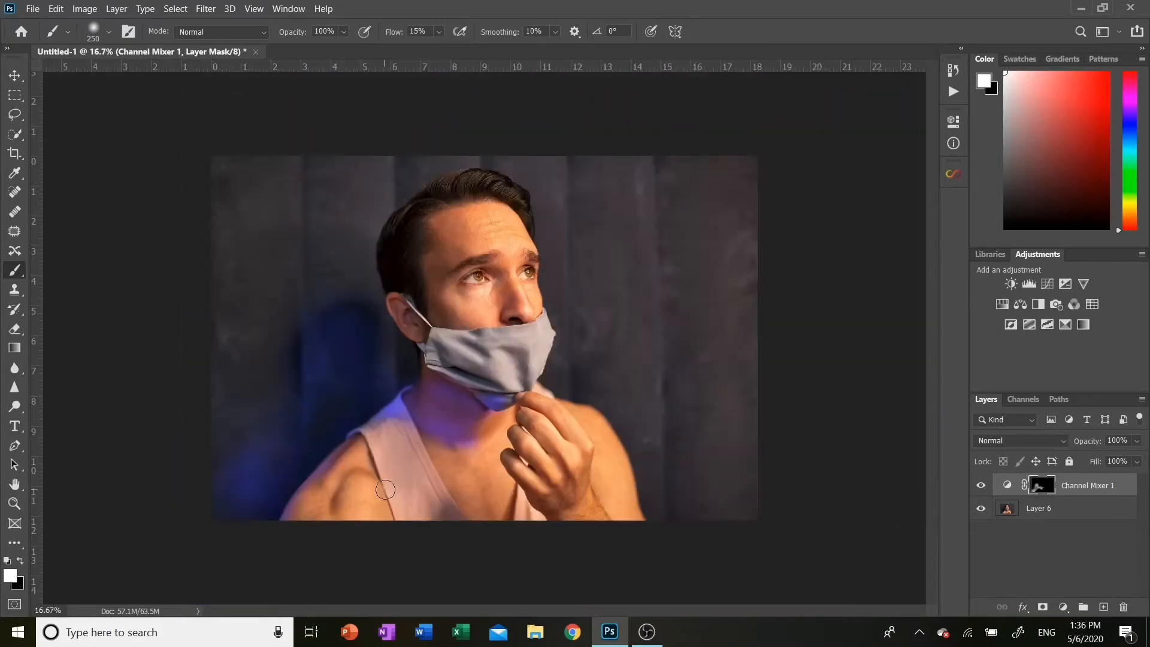
key("bracketright")
key("bracketright")
key("bracketright")
key("bracketright")
key("bracketright")
mouse_move(344, 395)
left_mouse_down()
mouse_move(282, 386)
mouse_move(262, 398)
mouse_move(227, 473)
mouse_move(224, 240)
mouse_move(224, 266)
mouse_move(255, 161)
mouse_move(280, 358)
mouse_move(269, 211)
mouse_move(202, 143)
mouse_move(222, 233)
mouse_move(239, 172)
mouse_move(312, 331)
mouse_move(303, 152)
mouse_move(316, 250)
mouse_move(334, 174)
mouse_move(356, 278)
mouse_move(357, 206)
mouse_move(372, 280)
mouse_move(371, 203)
mouse_move(340, 159)
mouse_move(367, 172)
mouse_move(376, 240)
mouse_move(399, 203)
mouse_move(385, 184)
mouse_move(397, 190)
mouse_move(379, 256)
mouse_move(391, 326)
mouse_move(391, 291)
mouse_move(400, 304)
mouse_move(397, 388)
mouse_move(306, 443)
mouse_move(262, 486)
mouse_move(258, 509)
mouse_move(322, 439)
mouse_move(404, 386)
mouse_move(436, 318)
mouse_move(410, 376)
mouse_move(412, 361)
mouse_move(437, 405)
mouse_move(470, 421)
mouse_move(451, 411)
mouse_move(469, 414)
mouse_move(404, 324)
mouse_move(428, 321)
mouse_move(440, 249)
mouse_move(423, 253)
mouse_move(414, 203)
mouse_move(359, 172)
mouse_move(274, 184)
mouse_move(443, 164)
mouse_move(386, 191)
mouse_move(300, 182)
mouse_move(208, 224)
mouse_move(231, 474)
mouse_move(243, 451)
mouse_move(274, 440)
mouse_move(236, 424)
mouse_move(219, 473)
mouse_move(270, 513)
mouse_move(298, 403)
mouse_move(341, 372)
mouse_move(344, 257)
mouse_move(359, 336)
mouse_move(289, 385)
mouse_move(355, 220)
mouse_move(377, 365)
mouse_move(362, 397)
mouse_move(287, 461)
left_mouse_up()
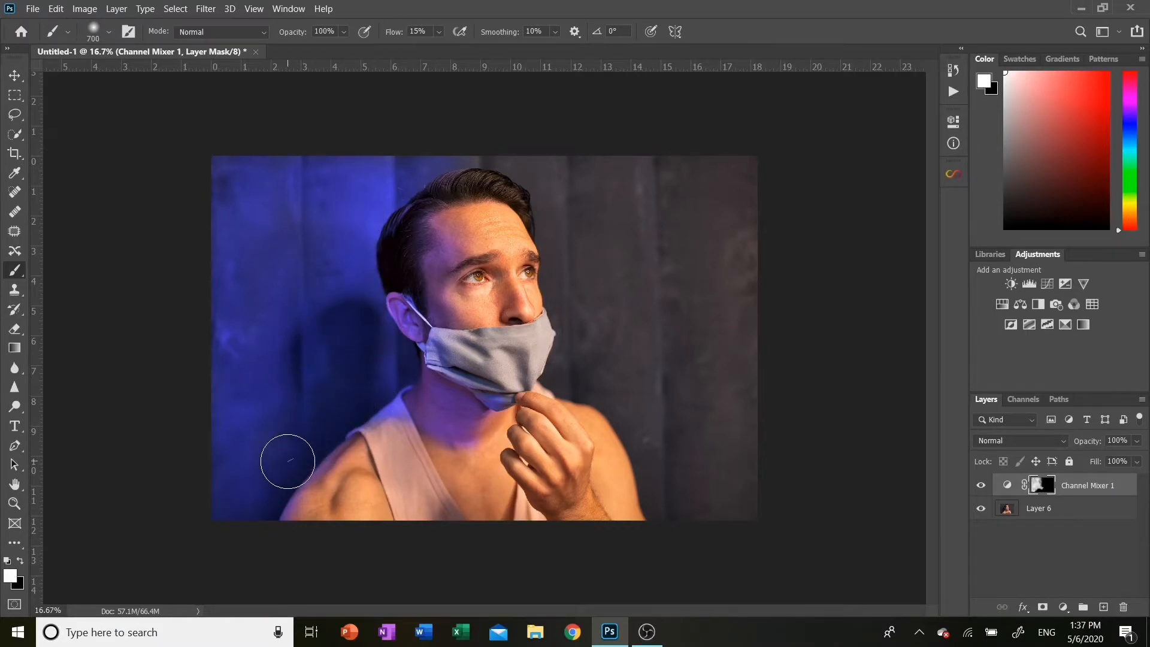
Paint the blue glow onto the chest below the neck with a 400 px brush
key("ctrl+plus")
scroll(425, 521, "down", 1)
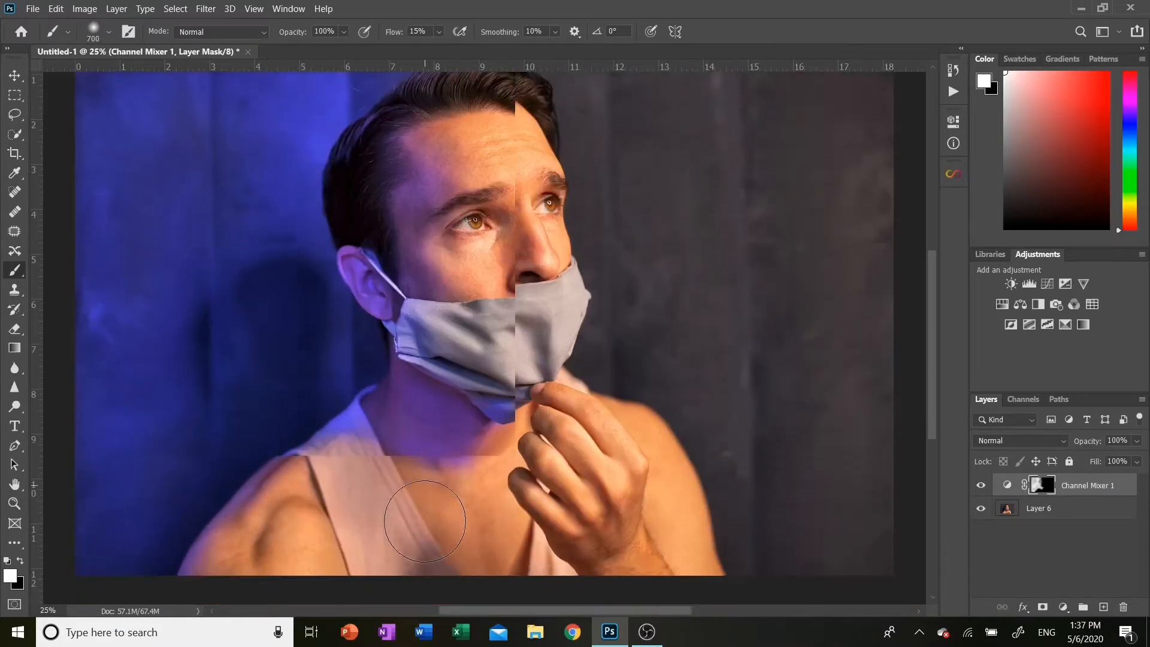
scroll(425, 521, "down", 5)
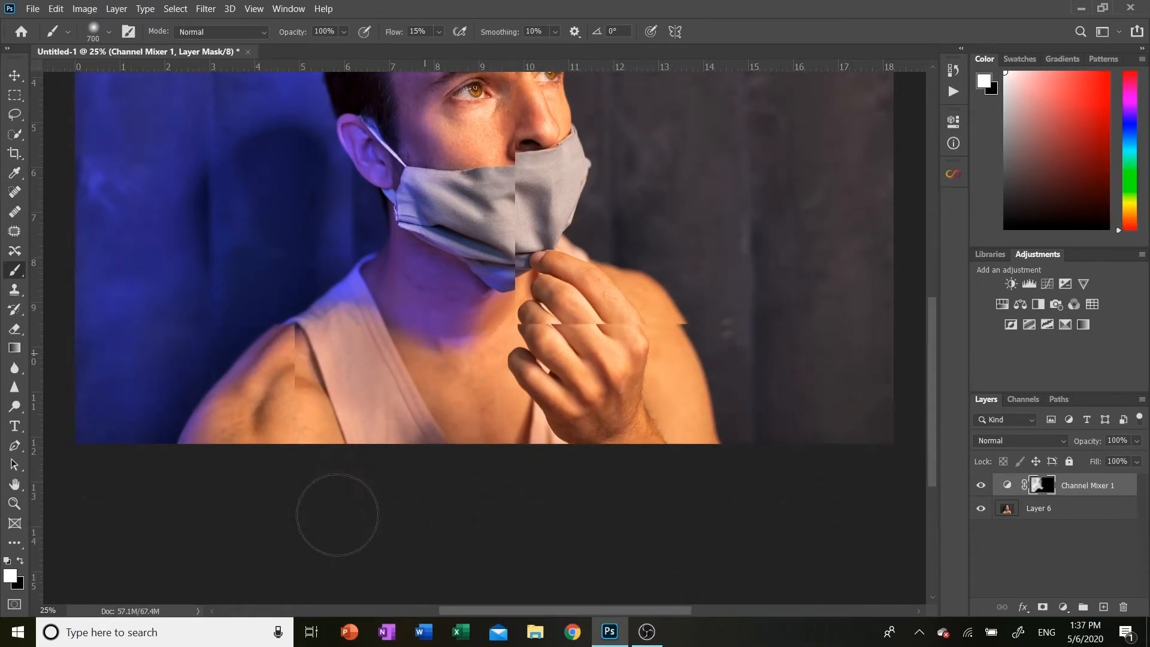
scroll(337, 514, "down", 3)
scroll(337, 515, "up", 4)
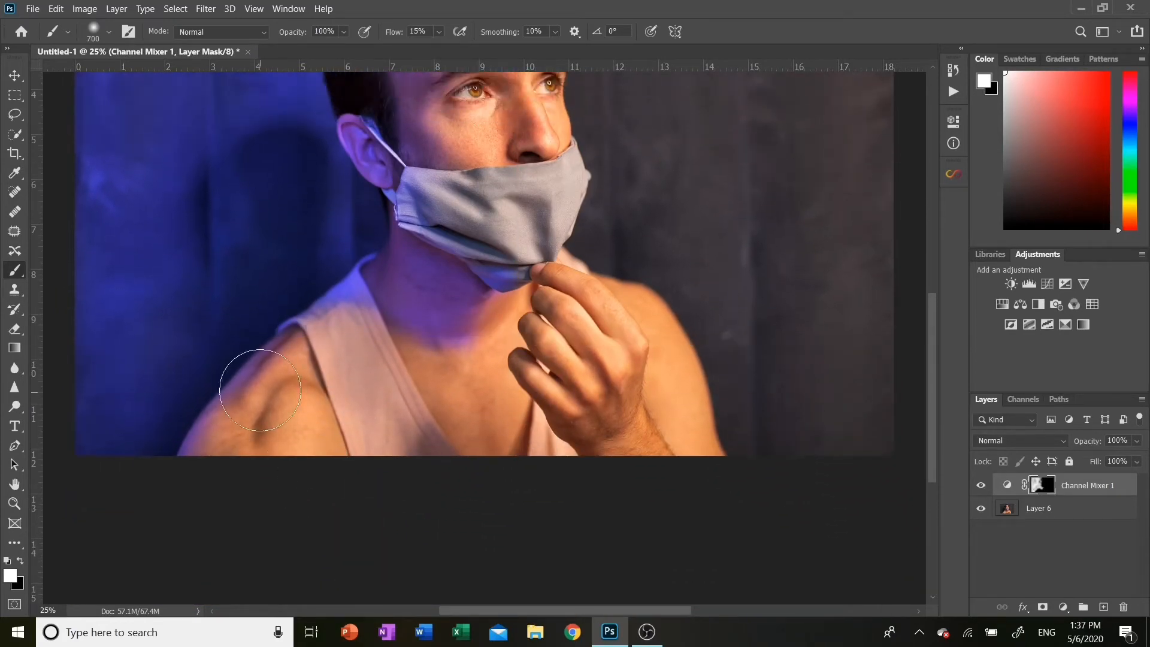
key("bracketleft")
key("bracketleft")
key("bracketleft")
key("bracketleft")
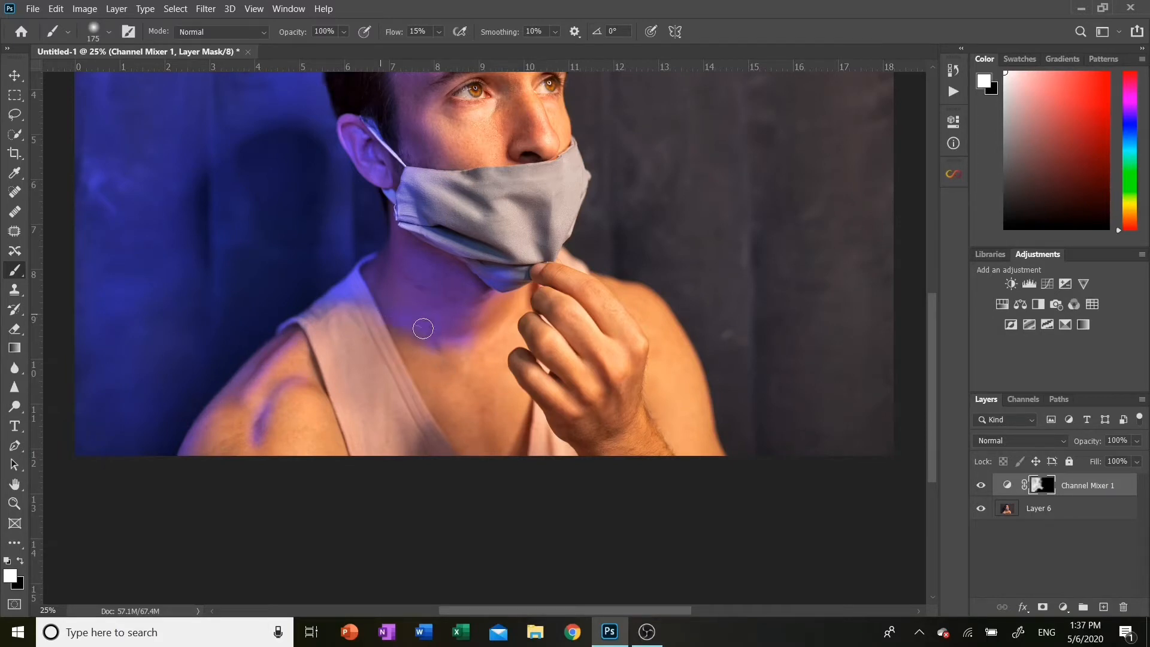
key("bracketright")
key("bracketright")
key("bracketright")
key("bracketright")
mouse_move(433, 439)
left_mouse_down()
mouse_move(431, 472)
mouse_move(446, 449)
mouse_move(480, 460)
mouse_move(491, 429)
mouse_move(500, 463)
left_mouse_up()
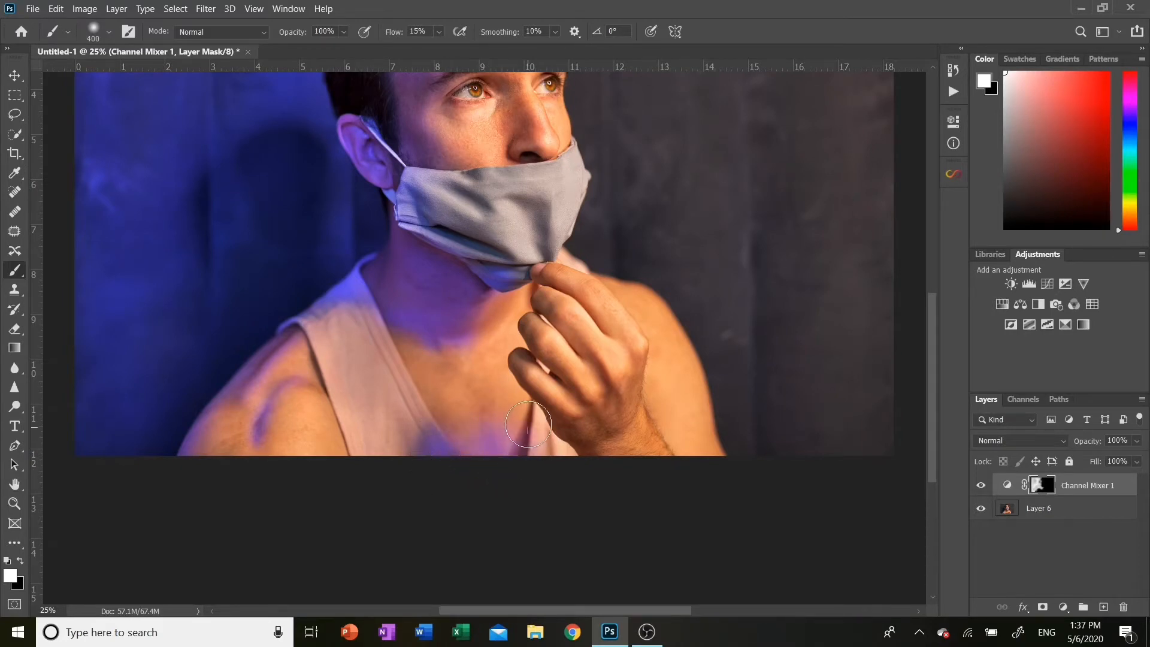
Paint the blue glow onto the fingers of the raised hand with a 200 px brush
scroll(557, 389, "up", 2)
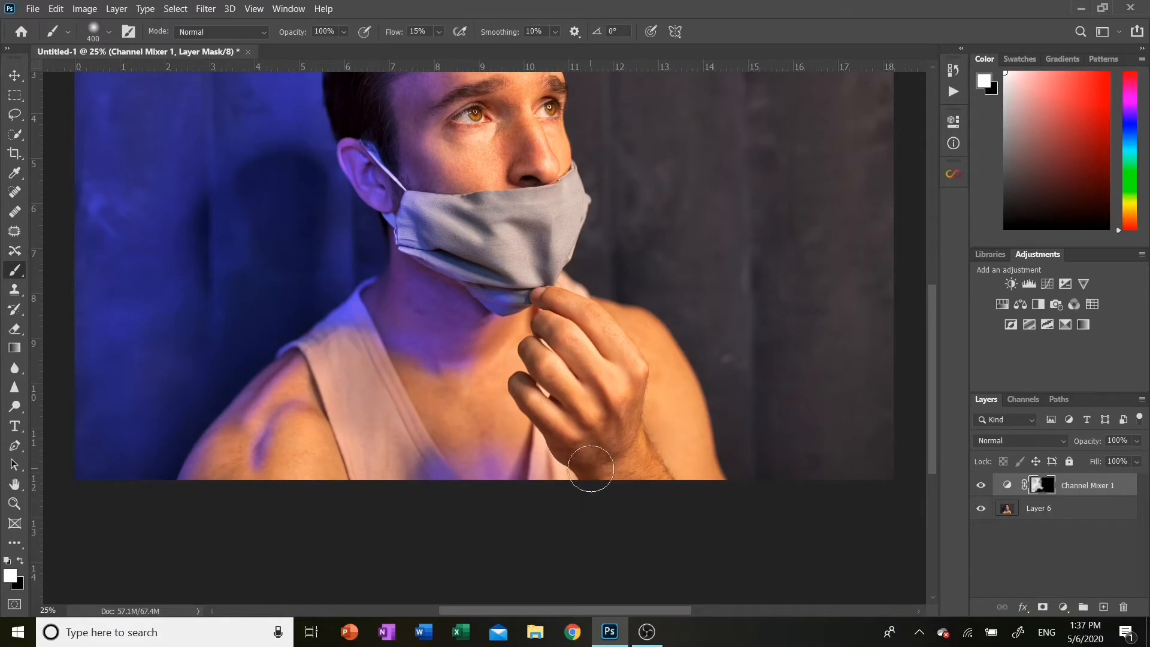
key("ctrl+plus")
key("bracketleft")
key("bracketleft")
key("bracketleft")
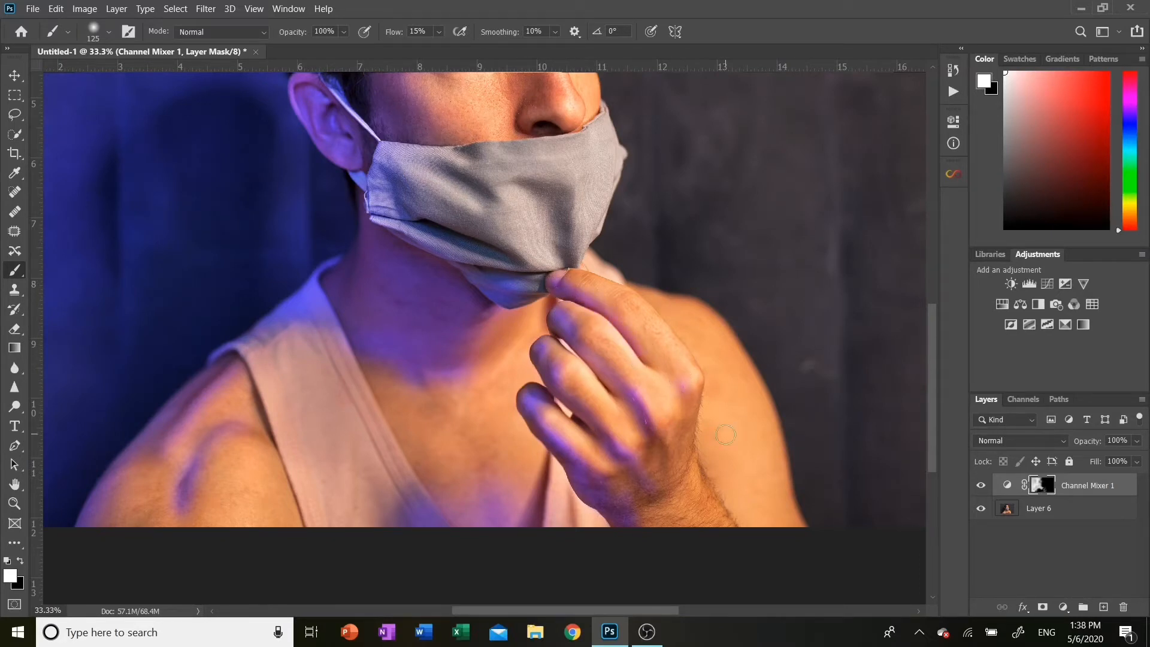
key("bracketright")
key("bracketright")
key("bracketright")
left_click_drag(640, 516, 690, 547)
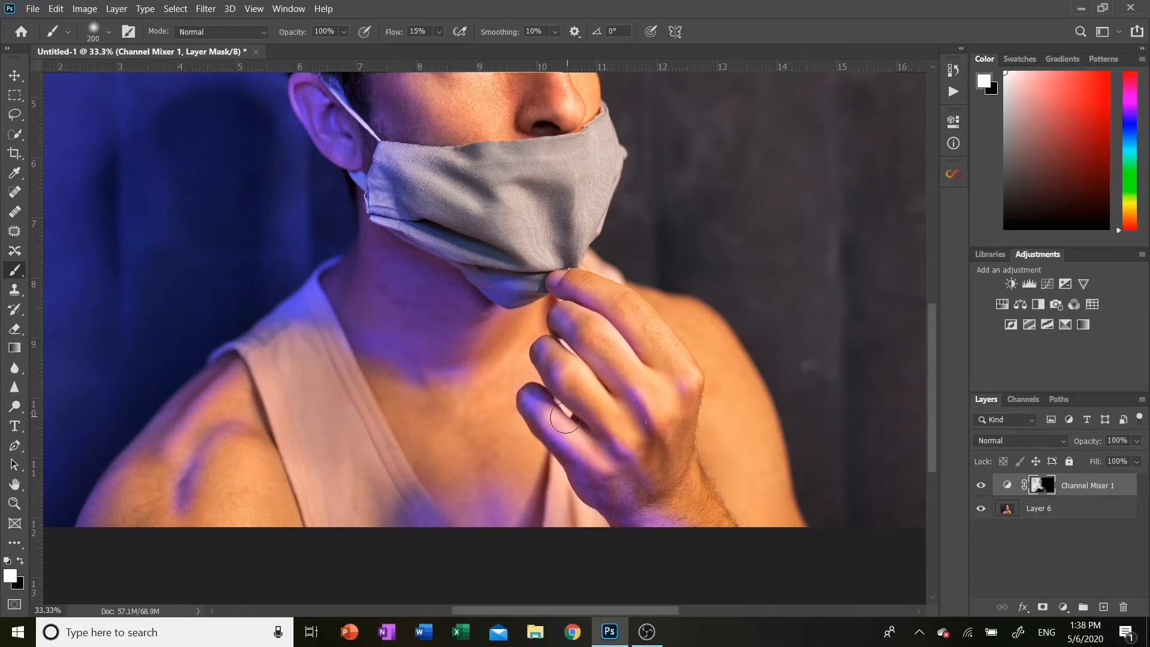
Paint the blue light onto the left side of the face mask with a 125 px brush
scroll(581, 358, "up", 3)
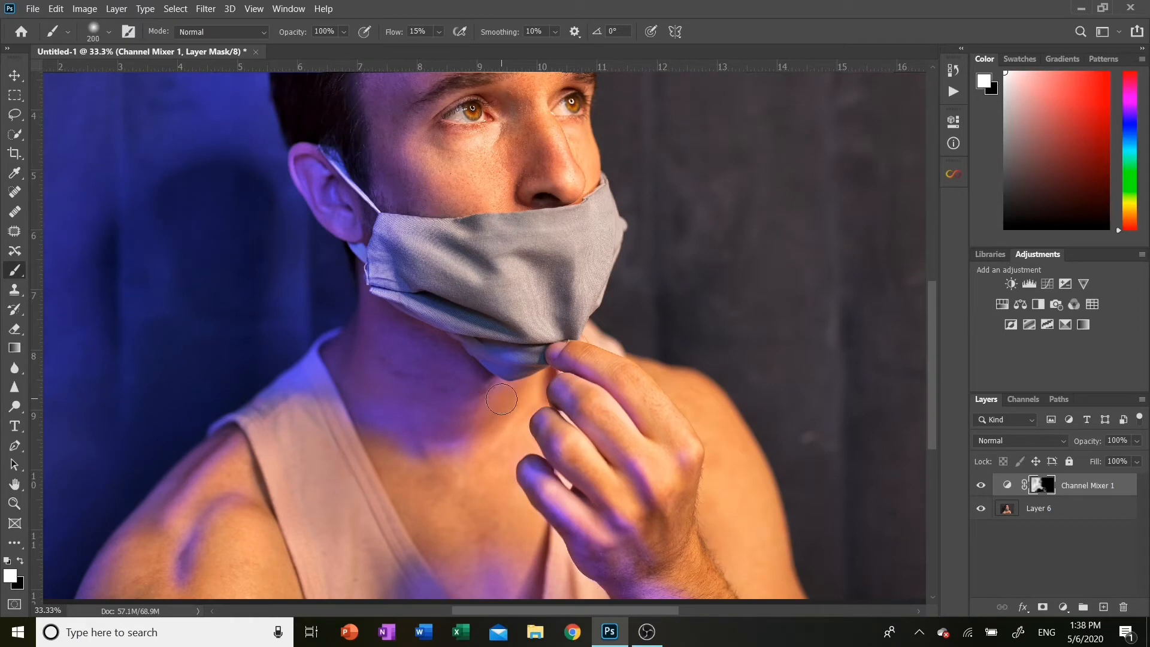
key("x")
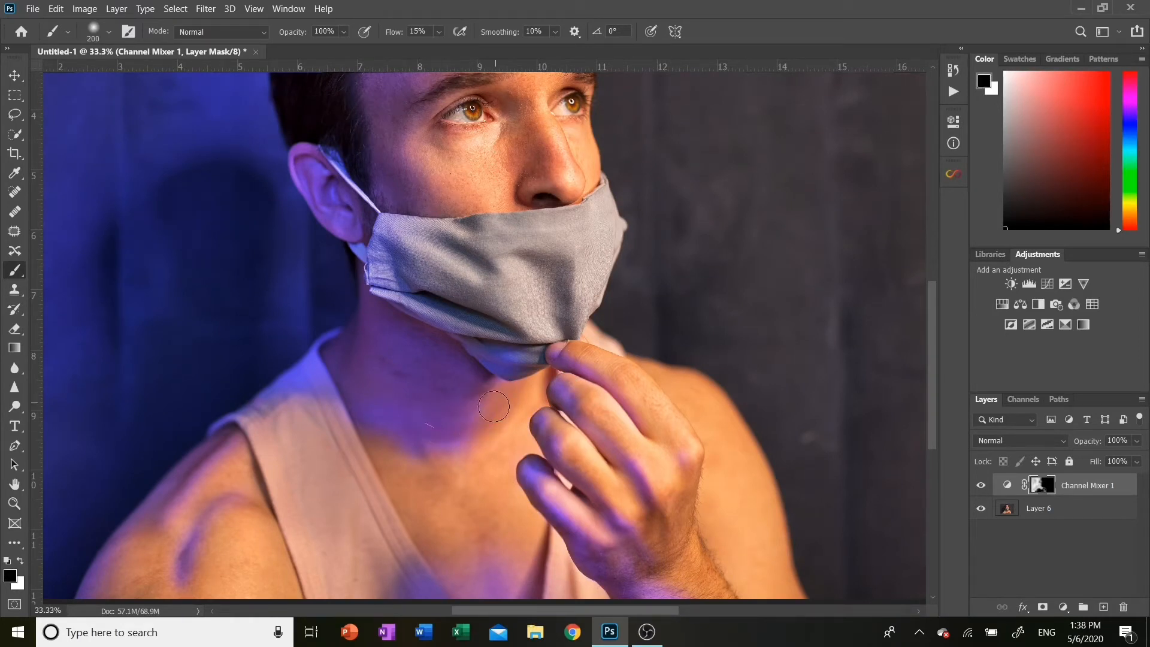
key("x")
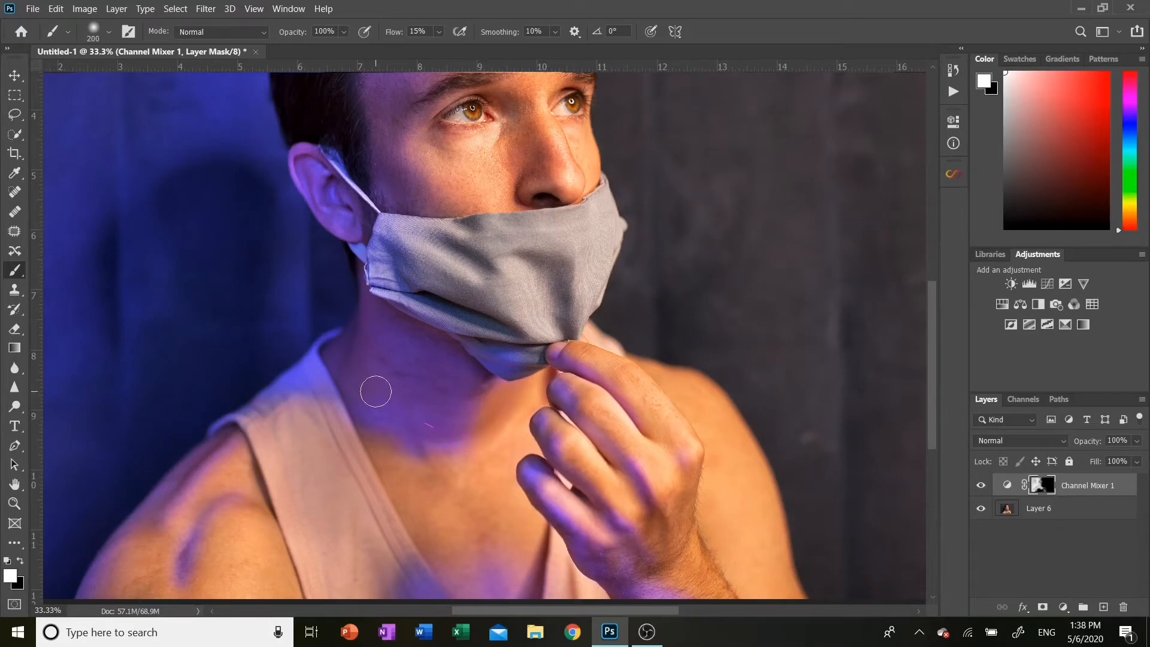
key("ctrl+plus")
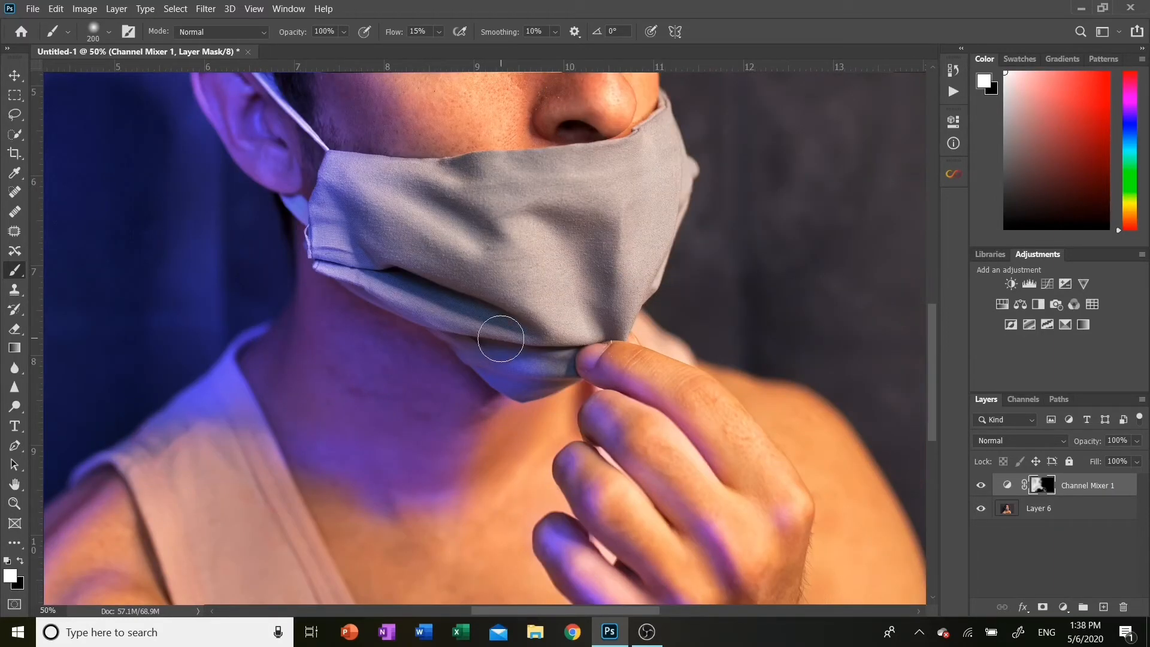
key("bracketleft")
key("bracketleft")
key("bracketleft")
mouse_move(457, 339)
left_mouse_down()
mouse_move(566, 377)
mouse_move(538, 388)
mouse_move(565, 357)
mouse_move(467, 343)
mouse_move(505, 351)
mouse_move(470, 303)
mouse_move(420, 284)
mouse_move(387, 258)
mouse_move(432, 270)
mouse_move(348, 219)
mouse_move(405, 244)
mouse_move(351, 198)
mouse_move(516, 303)
mouse_move(463, 282)
mouse_move(554, 350)
mouse_move(428, 286)
mouse_move(405, 284)
mouse_move(471, 328)
mouse_move(311, 256)
mouse_move(345, 288)
mouse_move(309, 224)
mouse_move(462, 308)
mouse_move(362, 207)
mouse_move(449, 259)
mouse_move(468, 220)
mouse_move(418, 171)
mouse_move(502, 225)
mouse_move(477, 179)
mouse_move(452, 167)
mouse_move(475, 167)
mouse_move(407, 168)
mouse_move(400, 194)
left_mouse_up()
Paint the blue light across the centre of the face mask with a 250 px brush
key("bracketright")
key("bracketright")
key("bracketright")
key("bracketright")
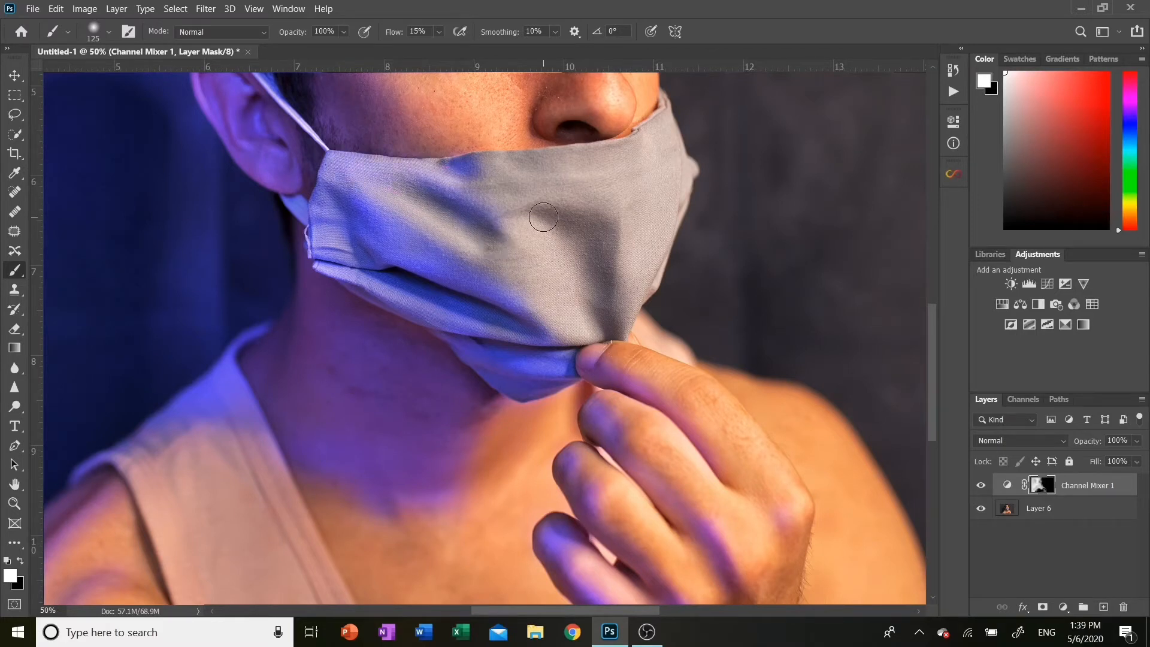
mouse_move(476, 193)
left_mouse_down()
mouse_move(499, 177)
mouse_move(502, 192)
mouse_move(520, 197)
mouse_move(516, 227)
mouse_move(531, 219)
mouse_move(591, 248)
mouse_move(604, 344)
mouse_move(582, 164)
mouse_move(546, 195)
mouse_move(561, 310)
left_mouse_up()
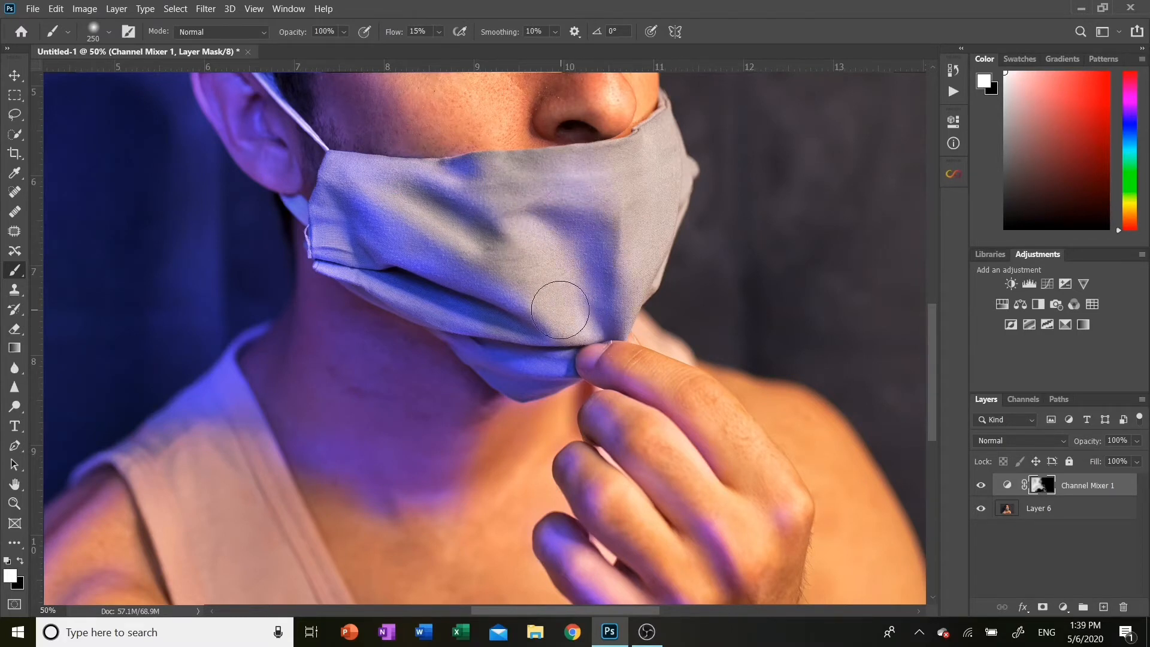
Lower the brush flow to 4% and dab light onto the lower centre of the face mask
left_click(439, 35)
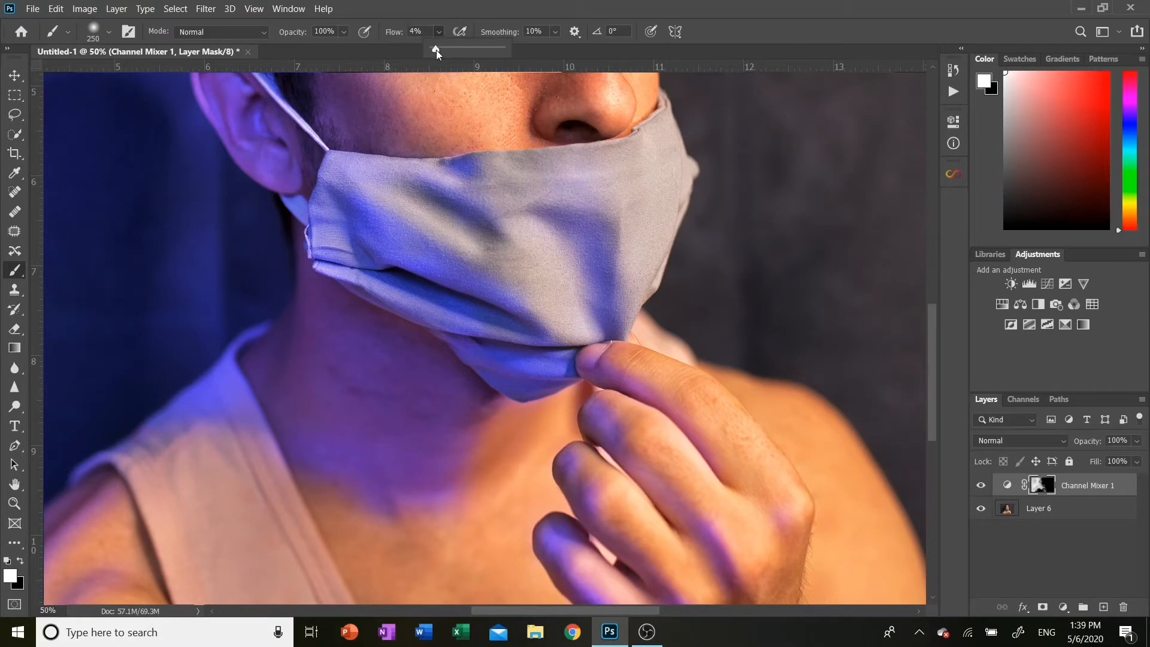
left_click(558, 309)
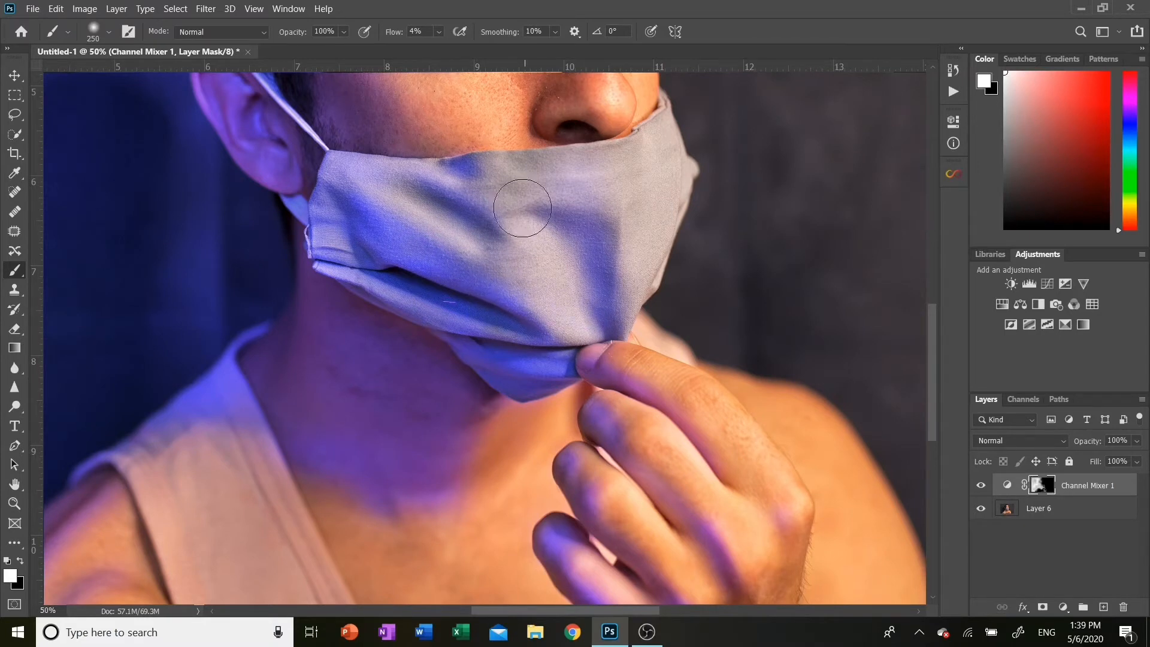
Shrink the brush to 150 px and survey the face and forehead for where the light should fall
scroll(453, 174, "up", 5)
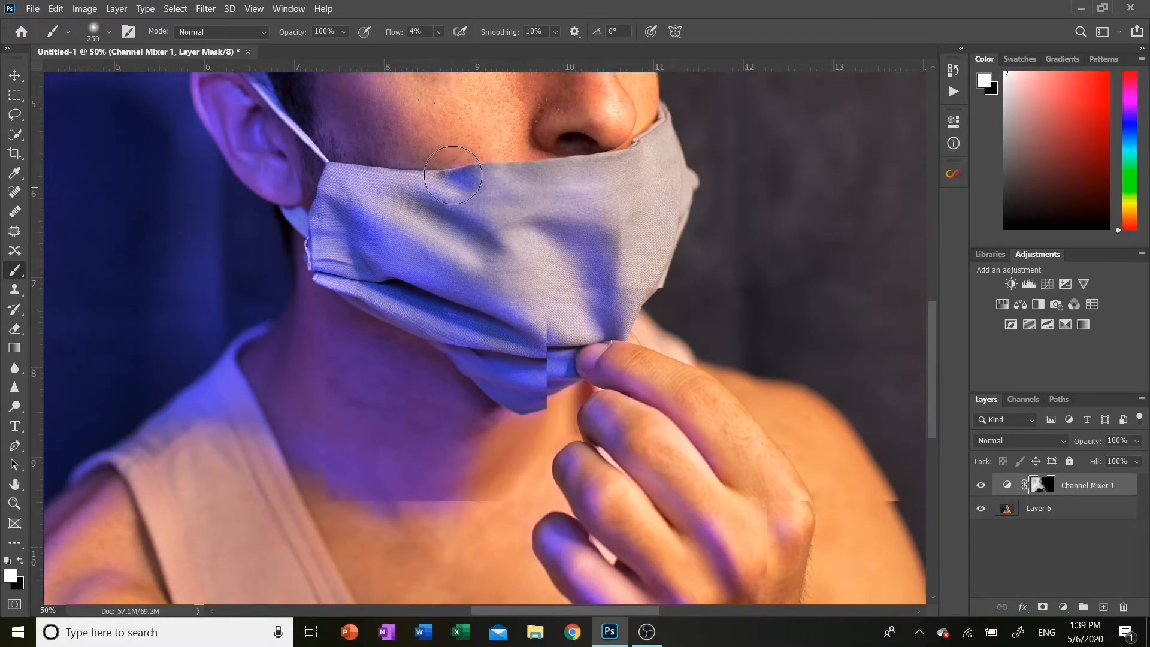
scroll(453, 175, "up", 4)
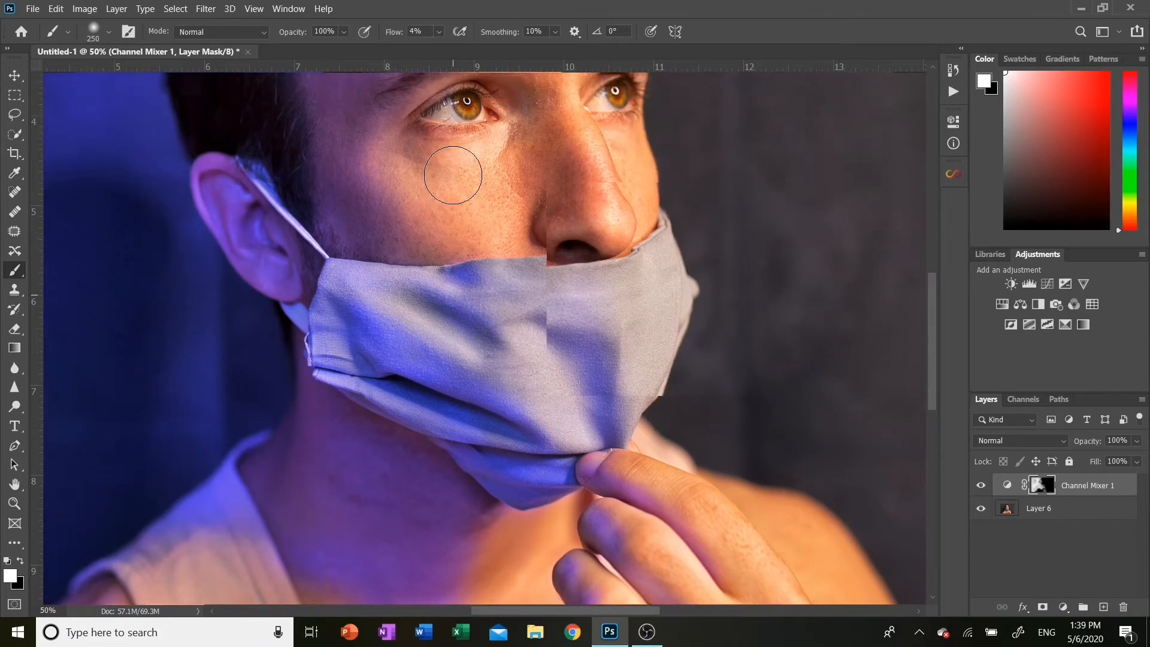
key("bracketleft")
key("bracketleft")
key("bracketleft")
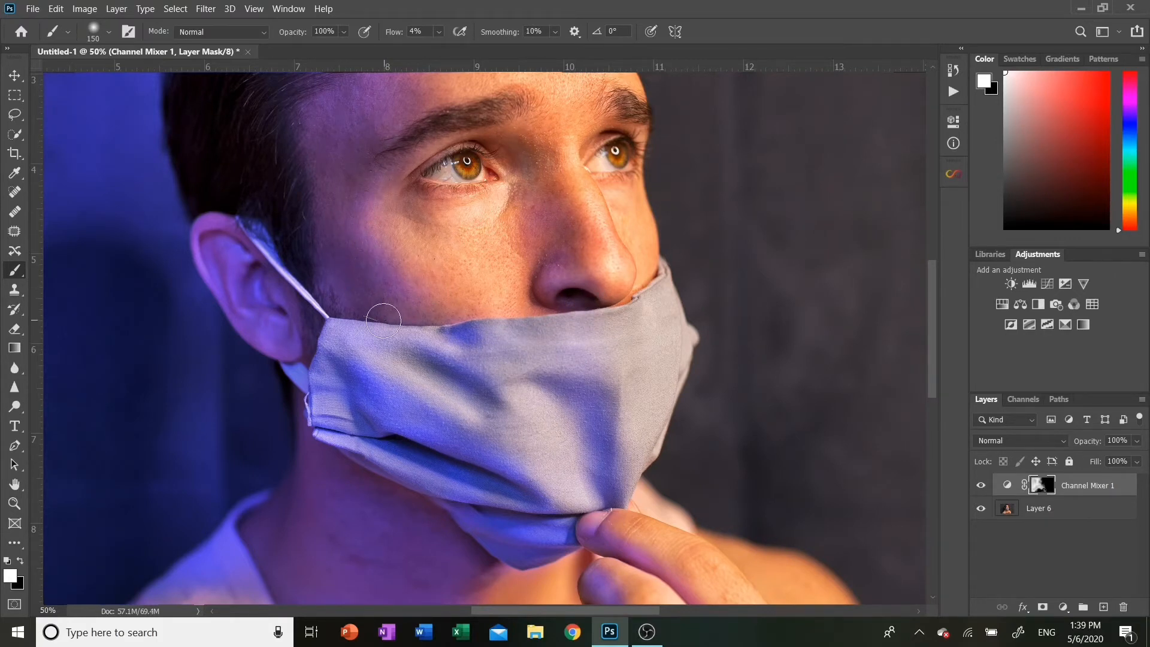
scroll(360, 312, "up", 3)
scroll(383, 319, "up", 2)
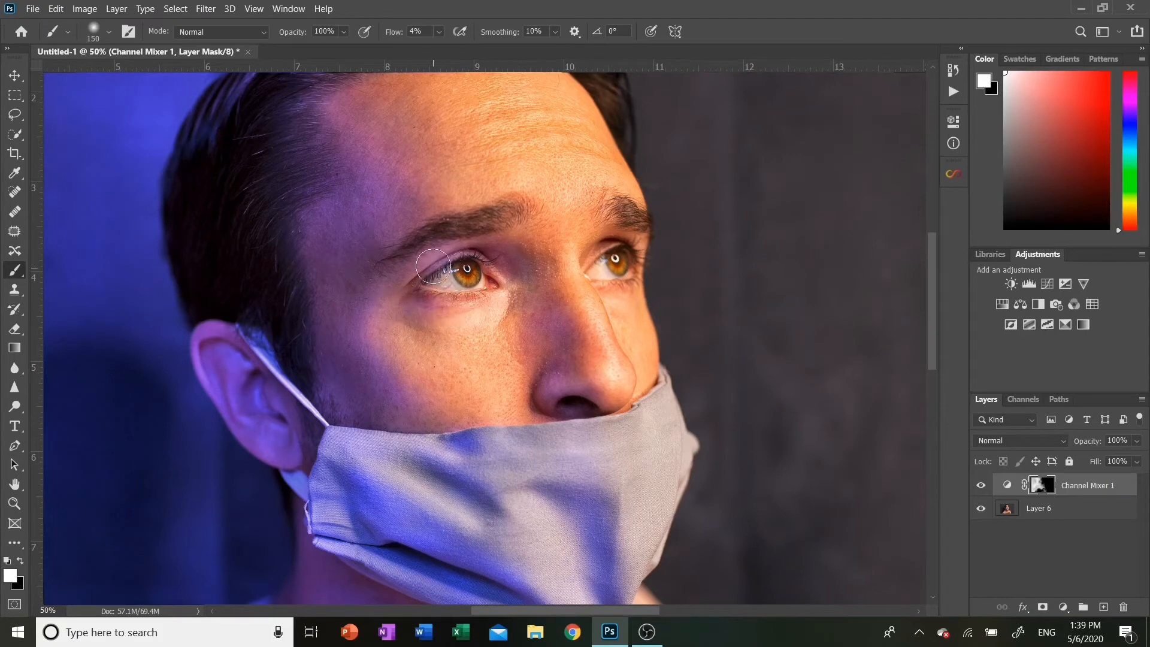
scroll(419, 221, "up", 3)
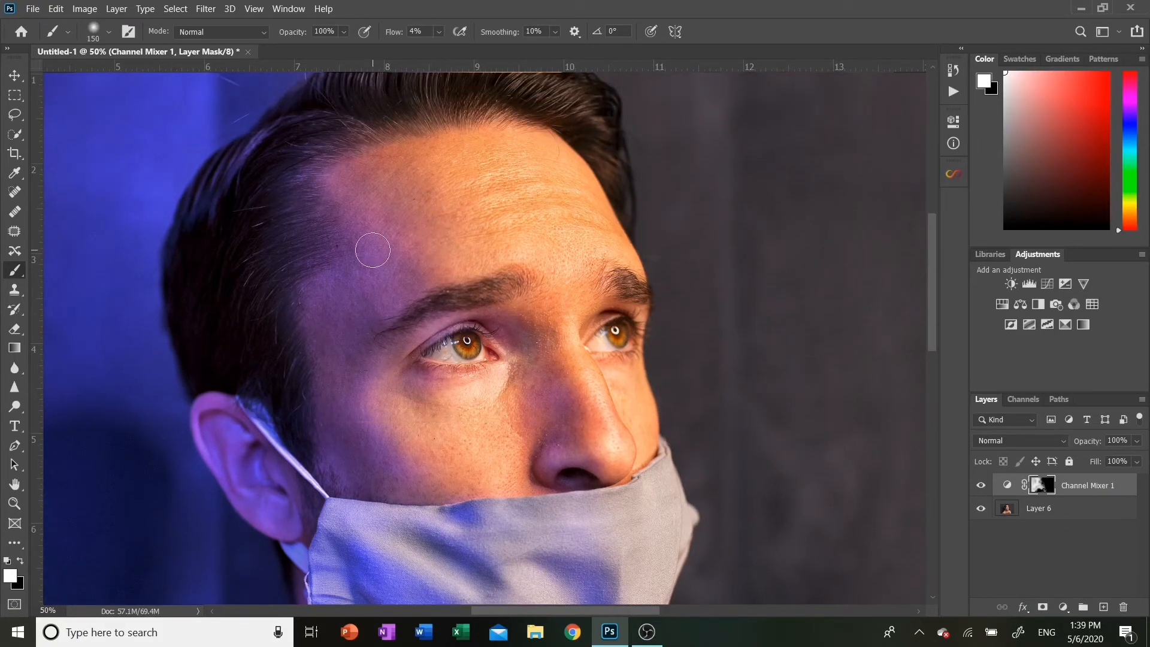
scroll(373, 251, "down", 1)
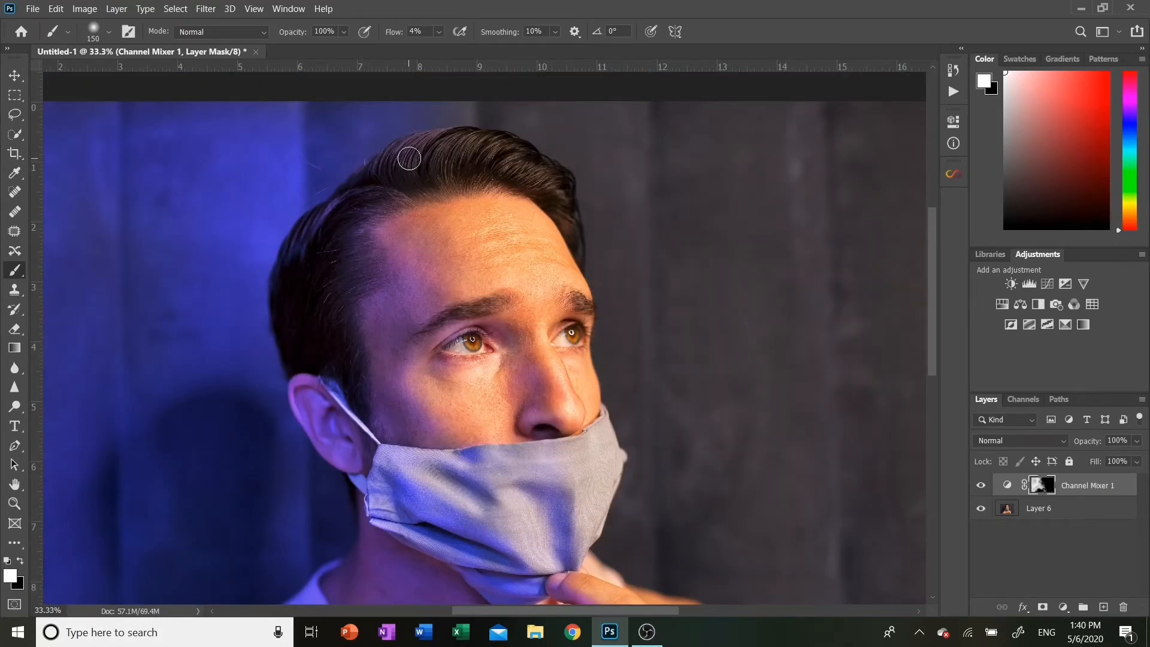
Raise the brush flow to 16% and switch the foreground color to black
left_click(439, 33)
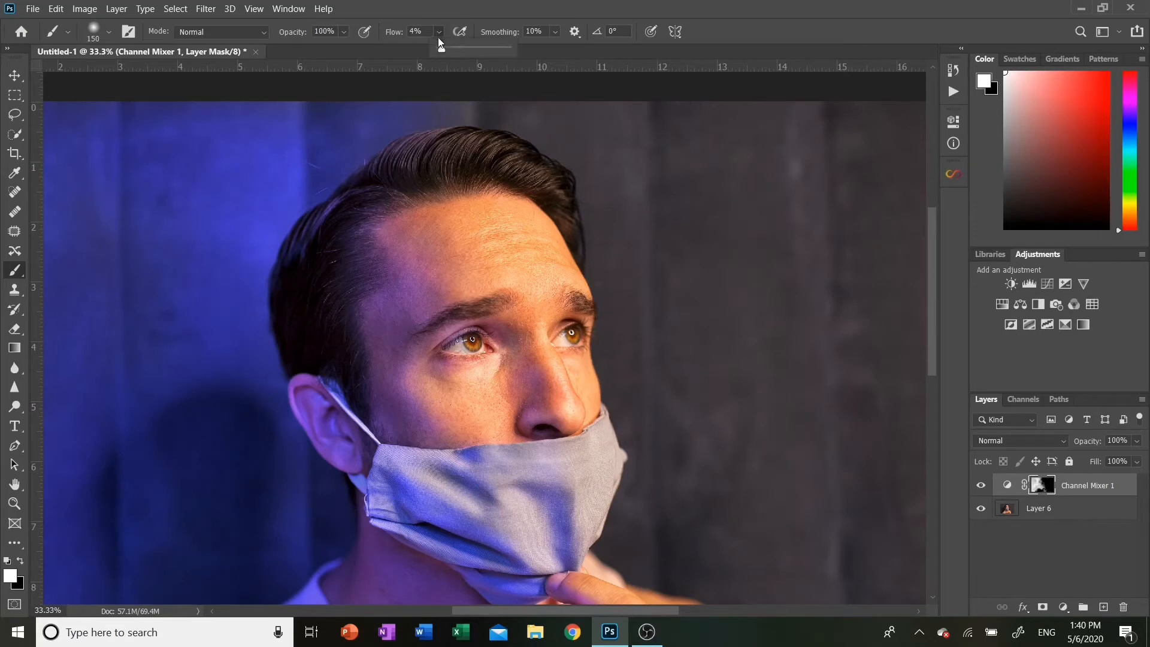
key("x")
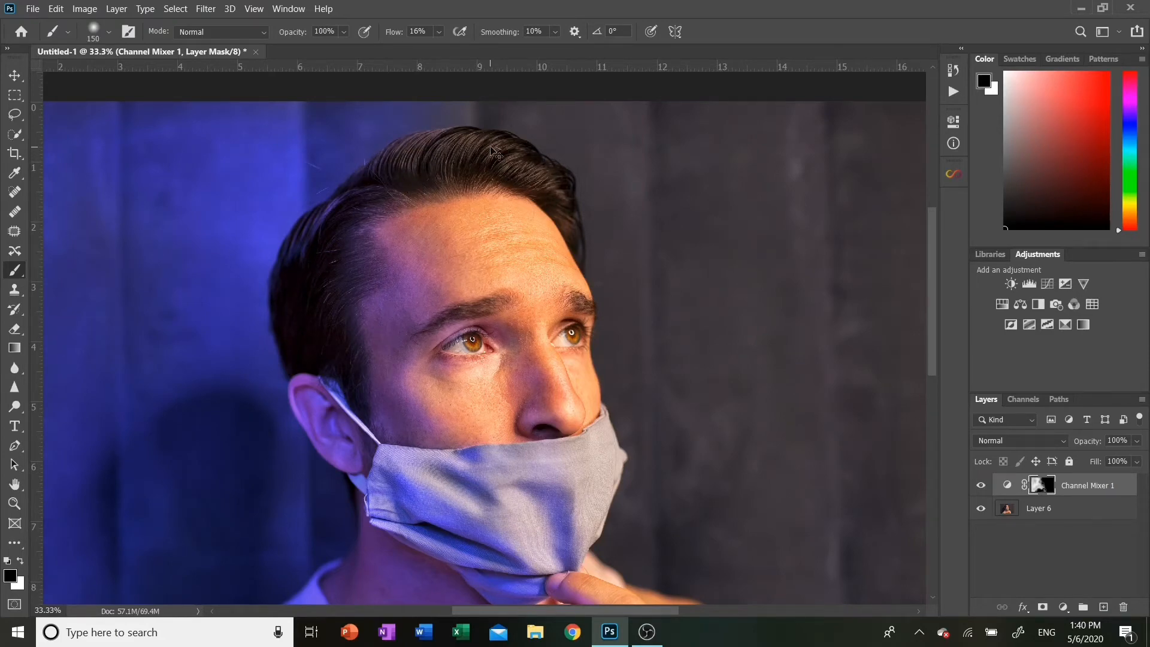
key("ctrl+minus")
key("ctrl+minus")
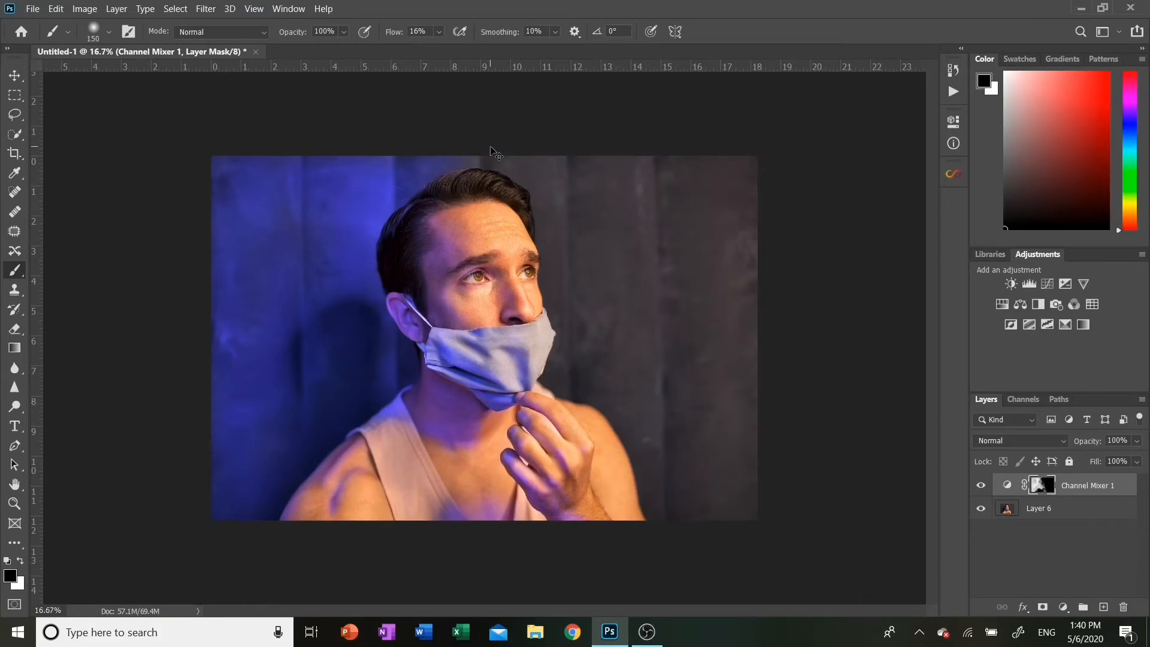
key("ctrl+plus")
scroll(646, 365, "down", 3)
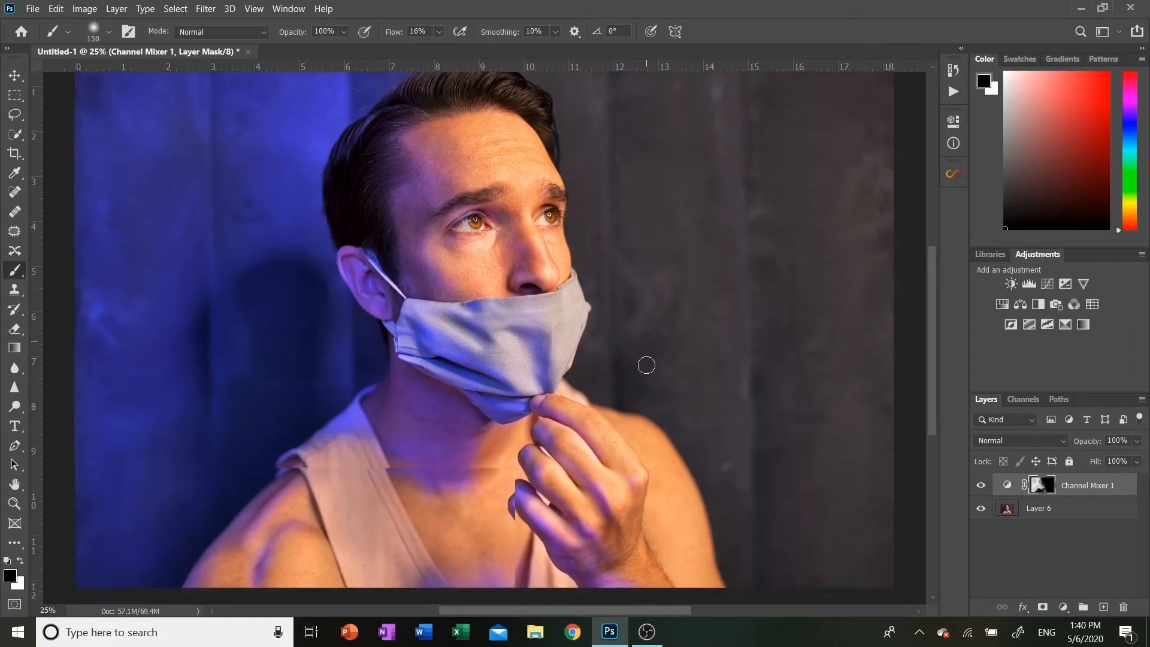
scroll(646, 364, "down", 5)
scroll(647, 365, "up", 3)
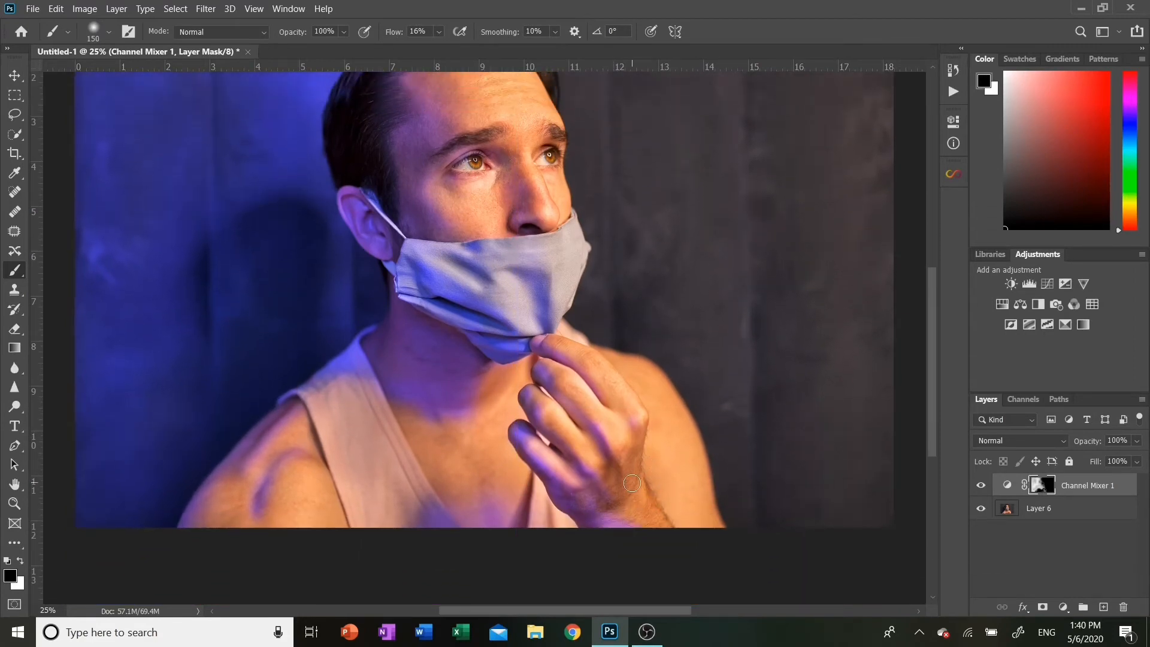
Set flow to 8% and paint blue light onto the left shoulder with a white 250 px brush
left_click(443, 33)
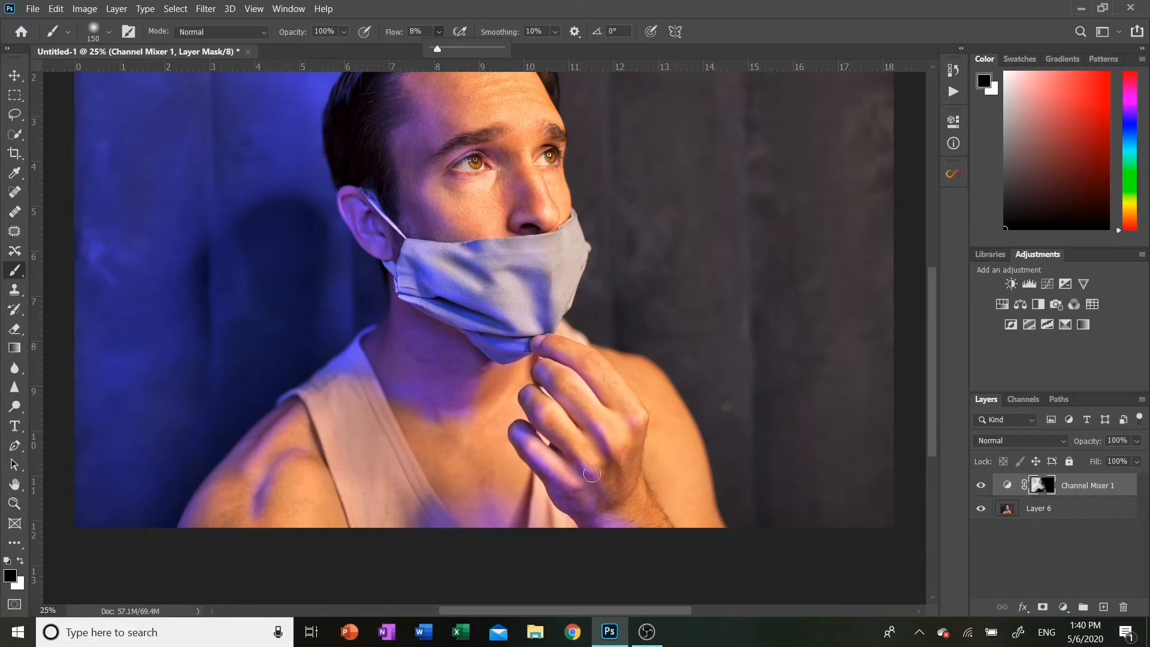
key("bracketright")
key("bracketright")
key("bracketright")
key("bracketright")
key("bracketright")
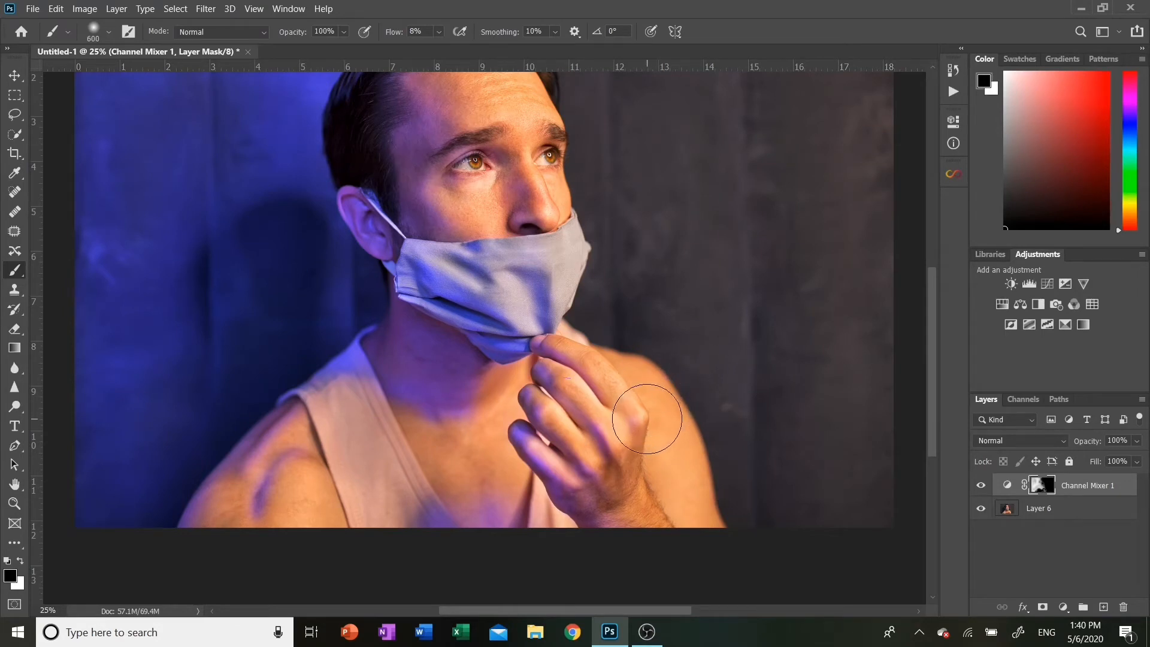
key("ctrl+minus")
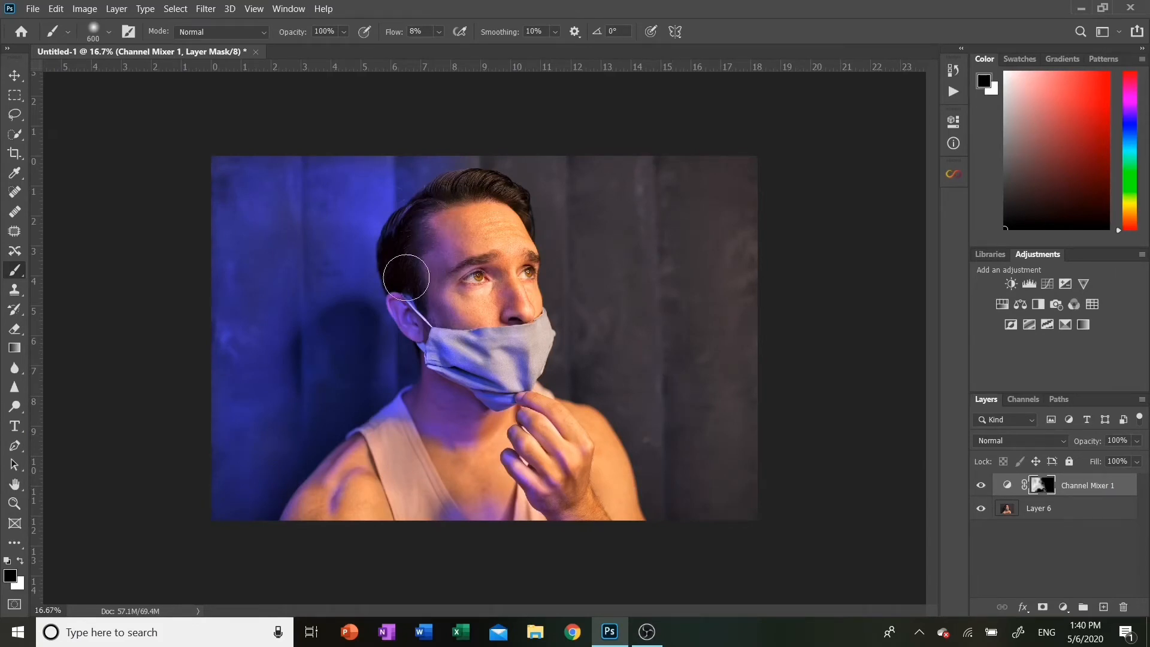
key("bracketleft")
key("bracketleft")
key("bracketleft")
key("bracketleft")
key("x")
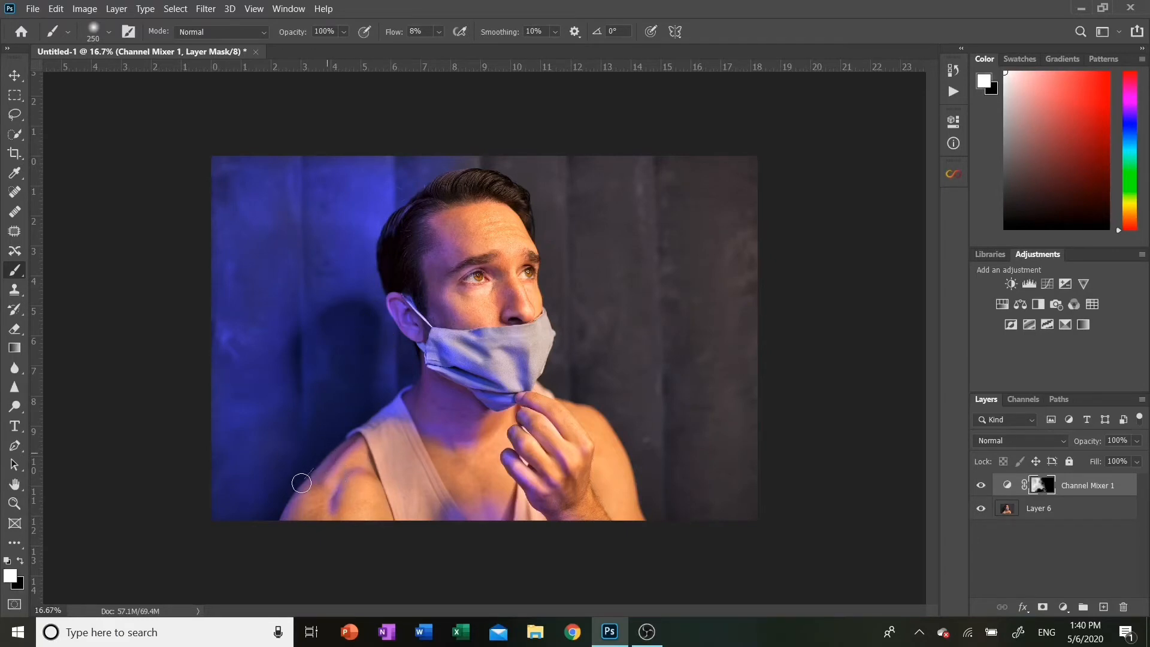
mouse_move(350, 433)
left_mouse_down()
mouse_move(342, 443)
mouse_move(376, 424)
left_mouse_up()
key("ctrl+plus")
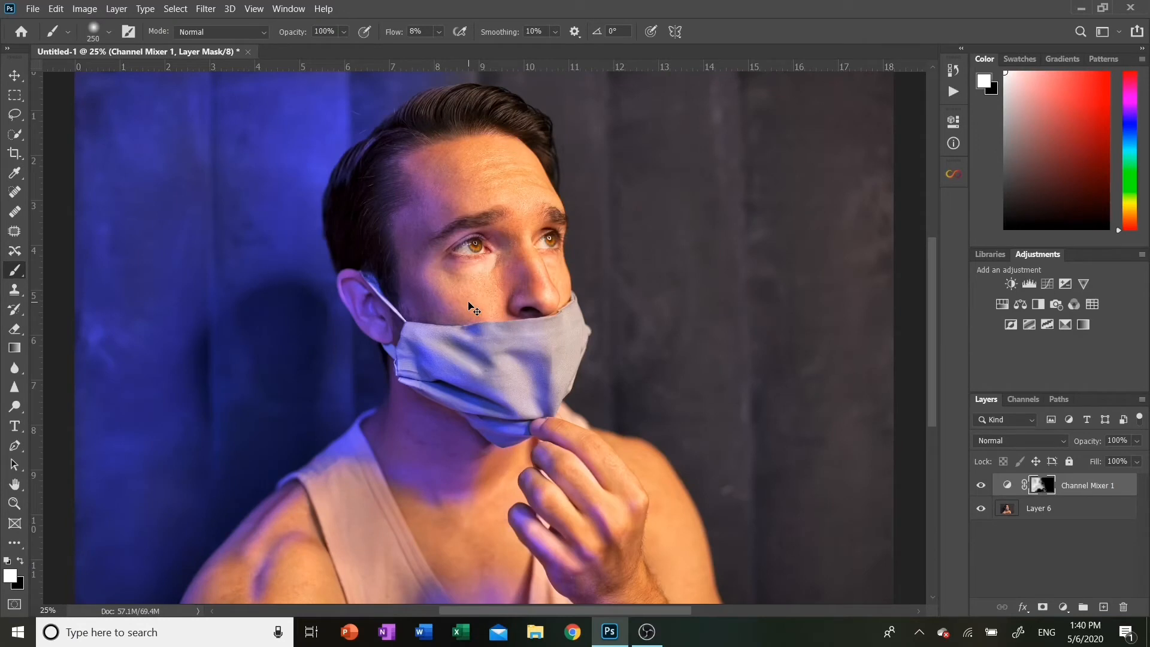
key("ctrl+minus")
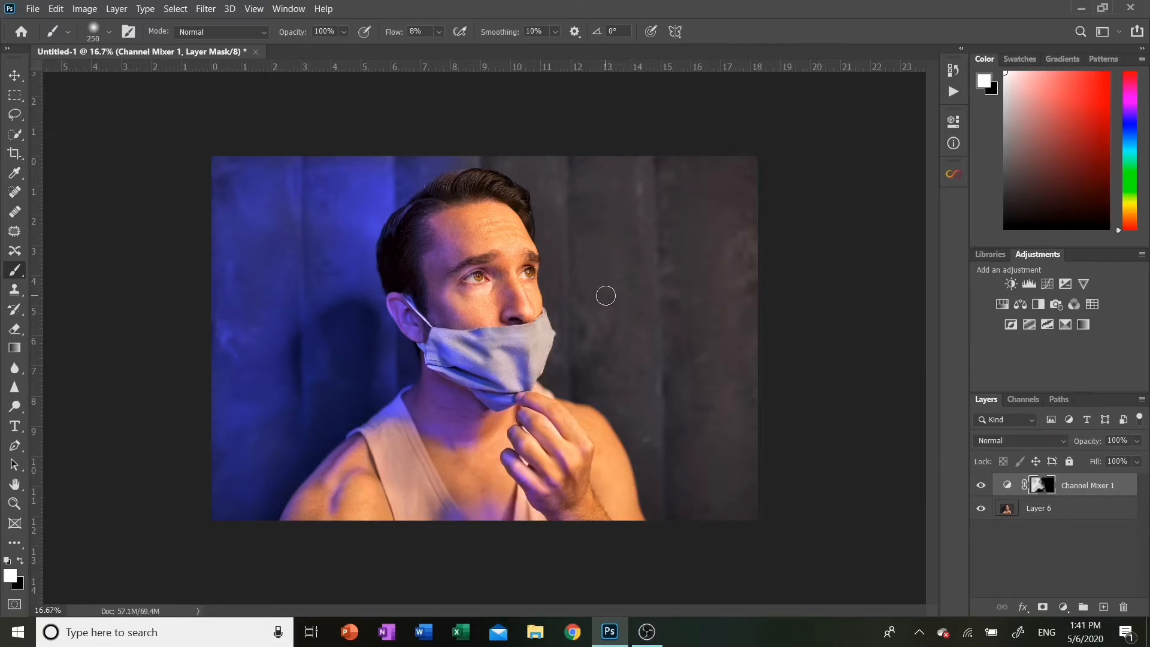
Add a second Channel Mixer layer with the Red output set to Red +127, Green -40, Blue +20
left_click(1061, 609)
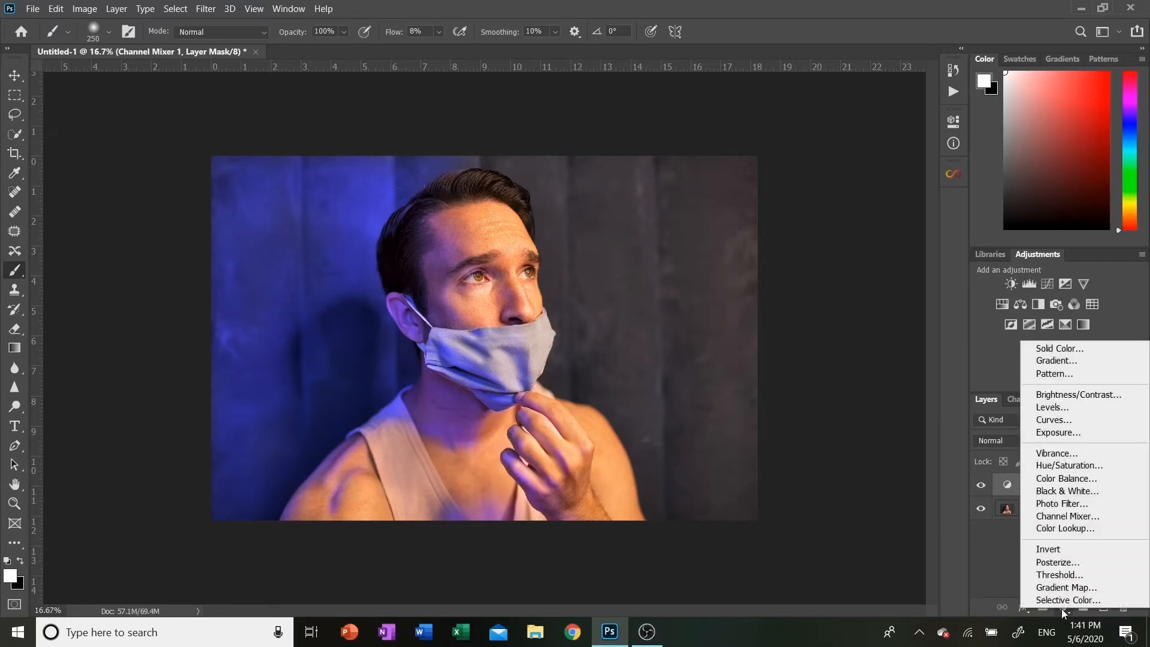
left_click(1068, 516)
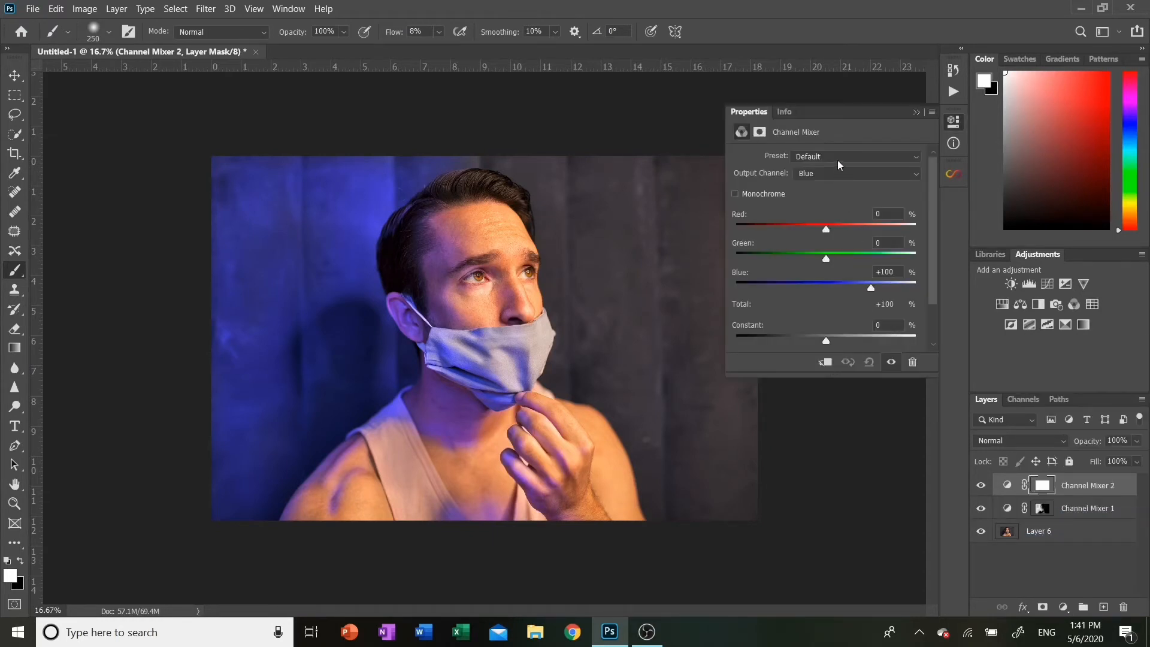
left_click(839, 174)
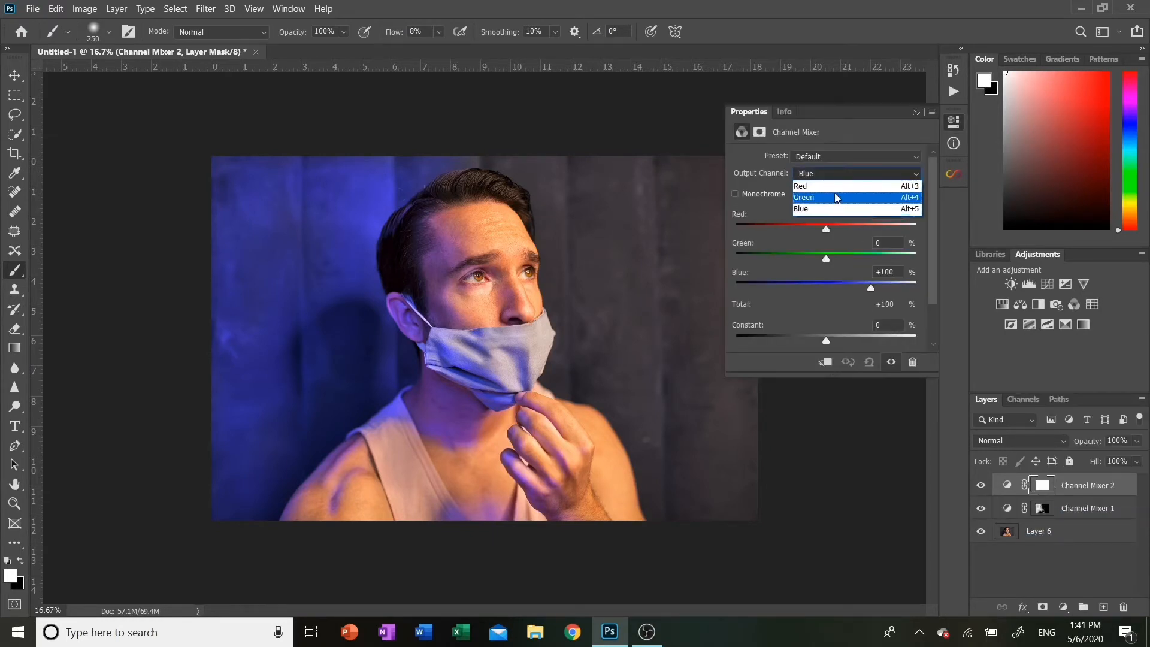
left_click(837, 186)
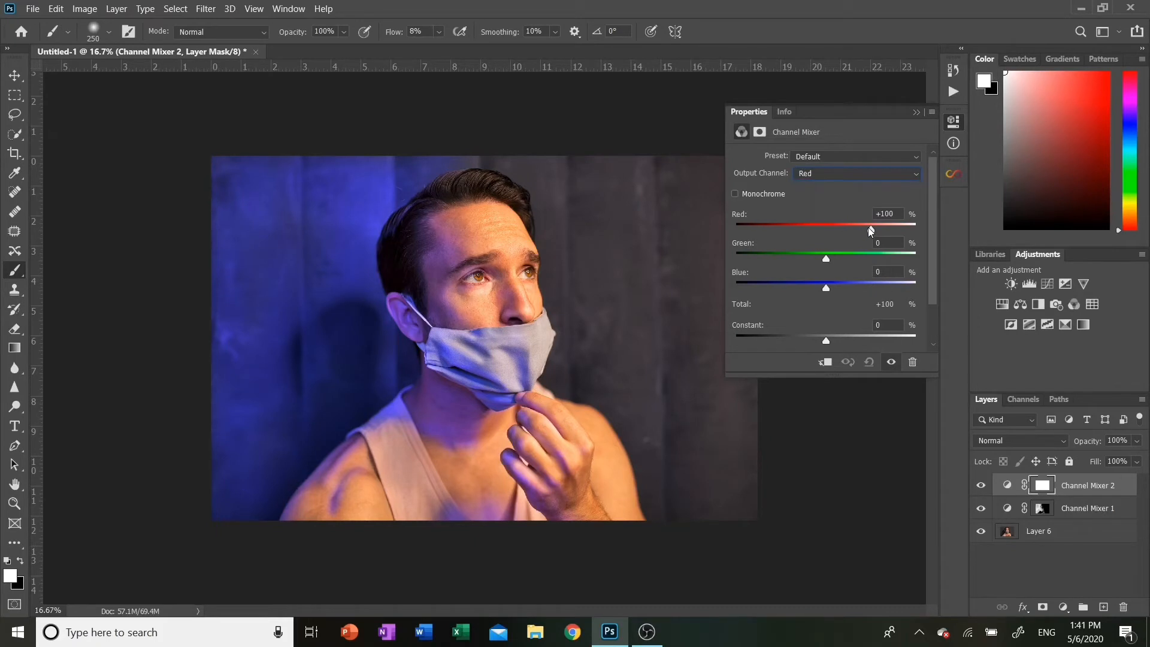
mouse_move(870, 231)
left_mouse_down()
mouse_move(845, 232)
mouse_move(884, 232)
left_mouse_up()
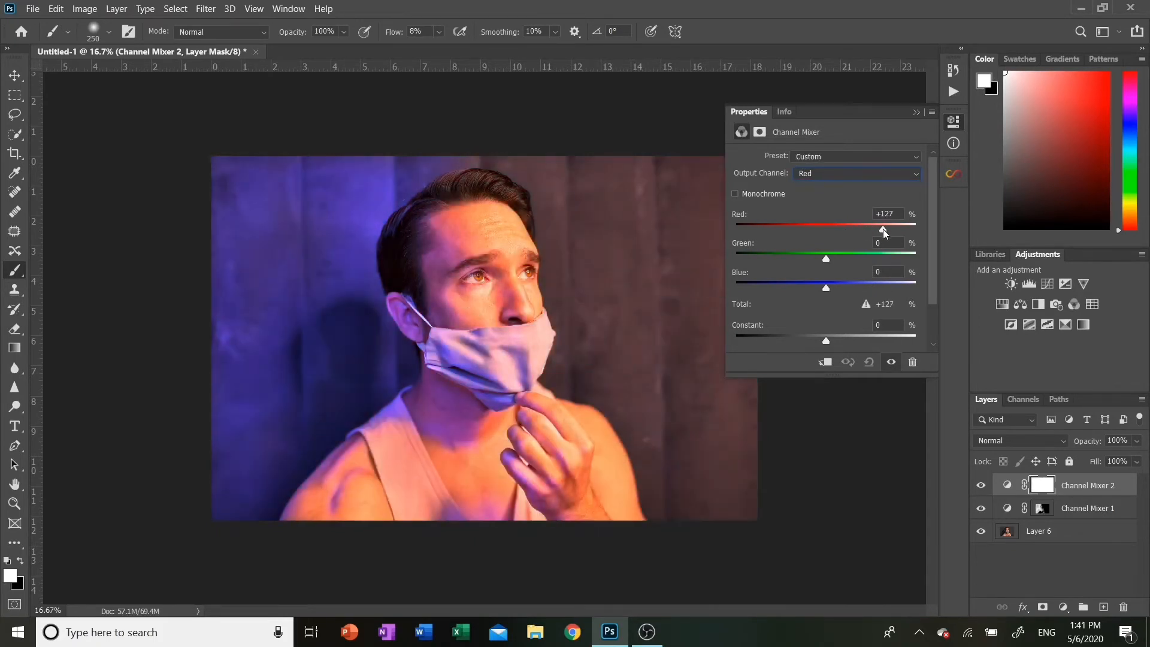
left_click_drag(826, 259, 837, 299)
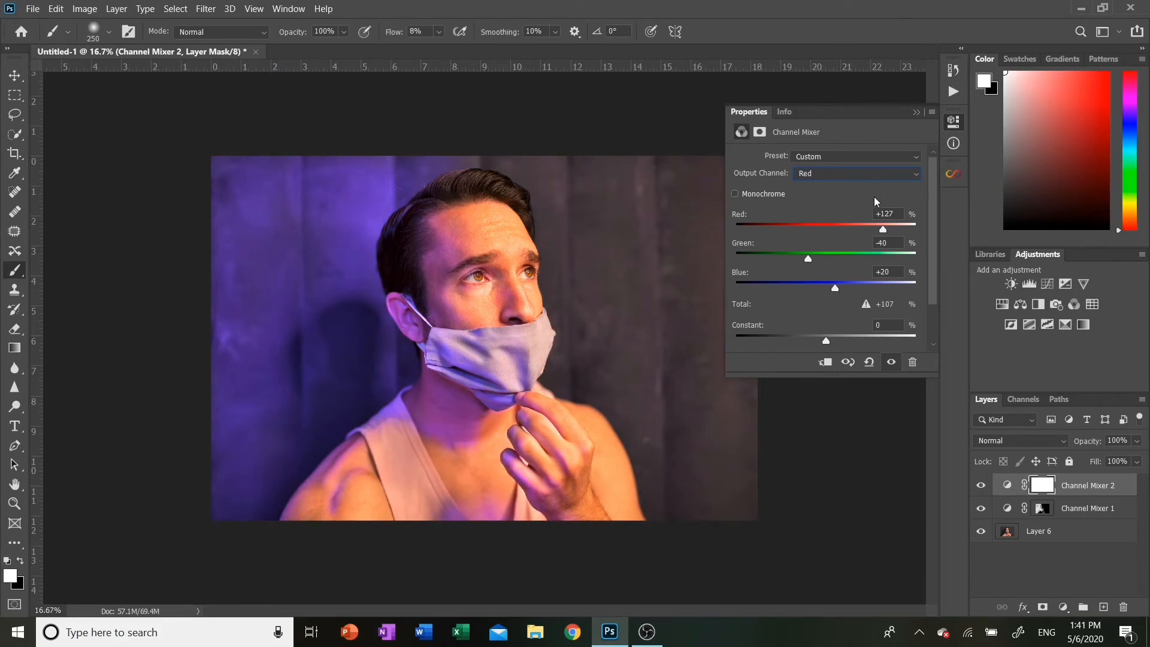
left_click(916, 113)
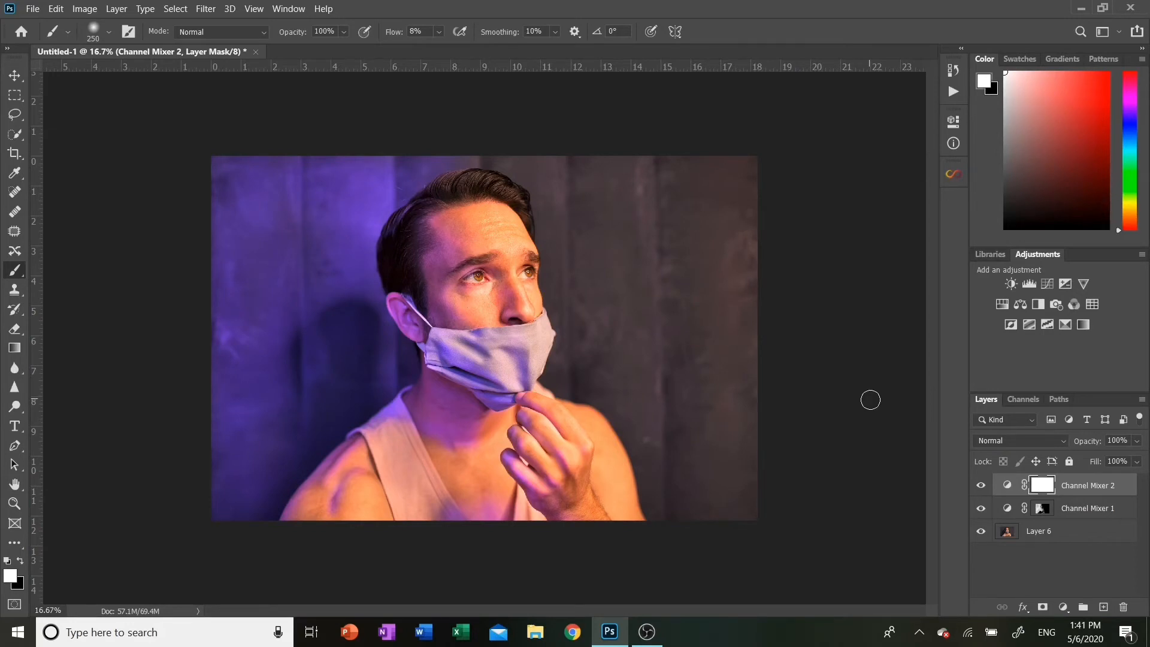
Add a Color Balance layer, setting Shadows yellow-blue to +11 and Highlights yellow-blue to -15
left_click(1063, 605)
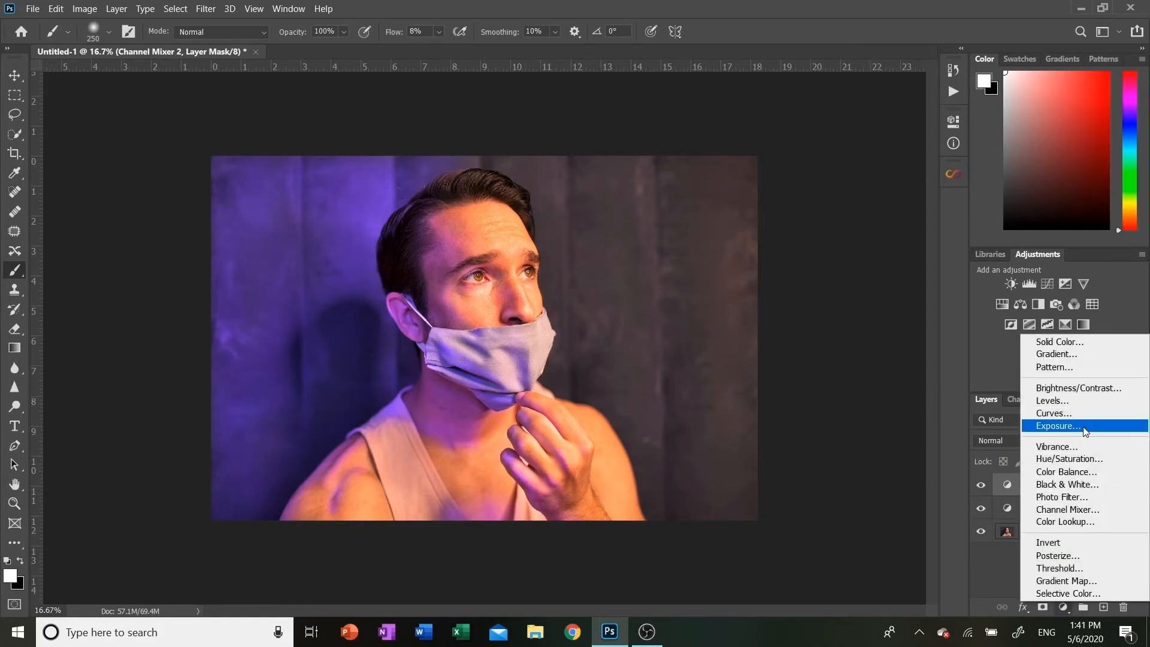
left_click(1066, 472)
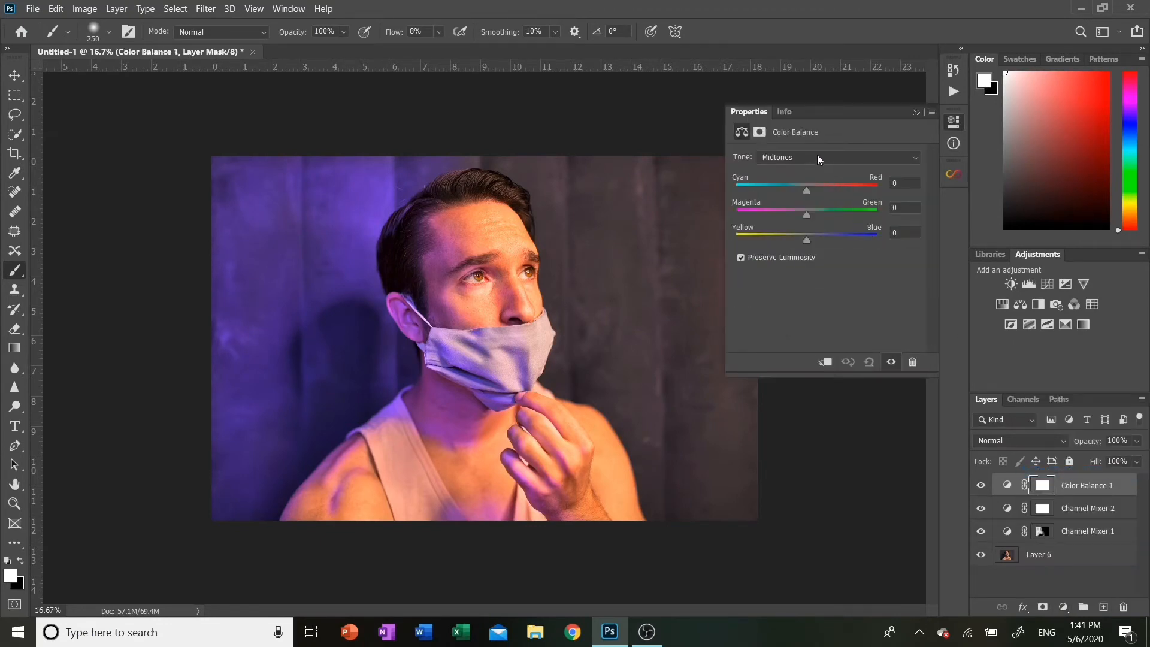
left_click(817, 157)
left_click(799, 166)
left_click_drag(808, 239, 813, 238)
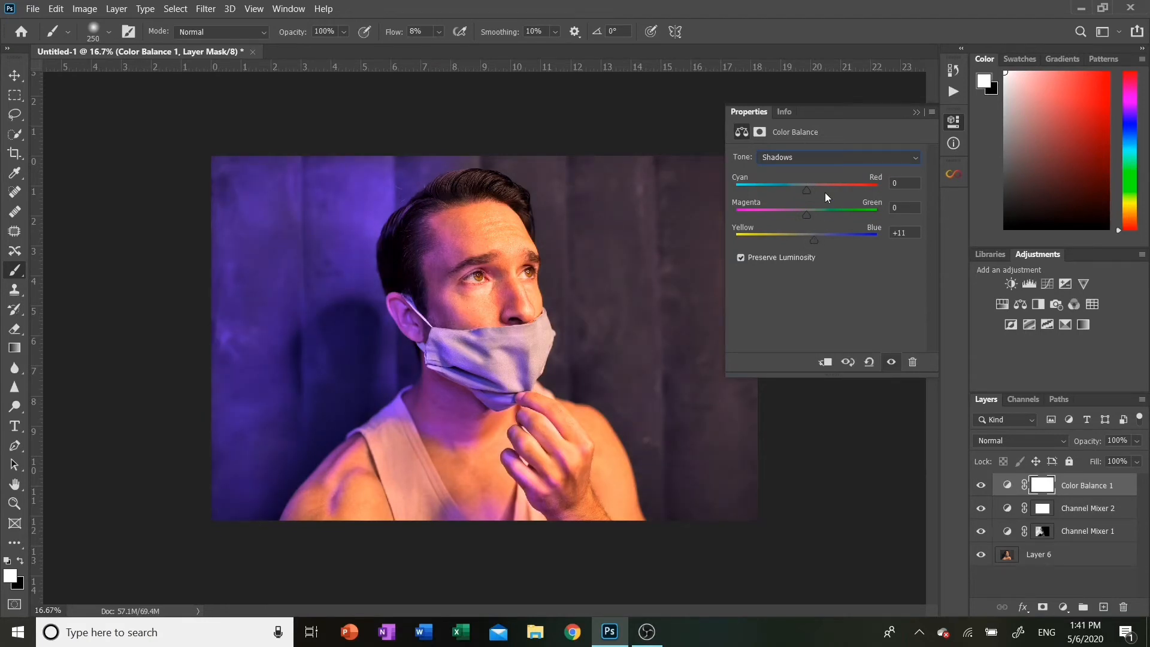
left_click(821, 157)
left_click(797, 189)
left_click_drag(807, 240, 797, 240)
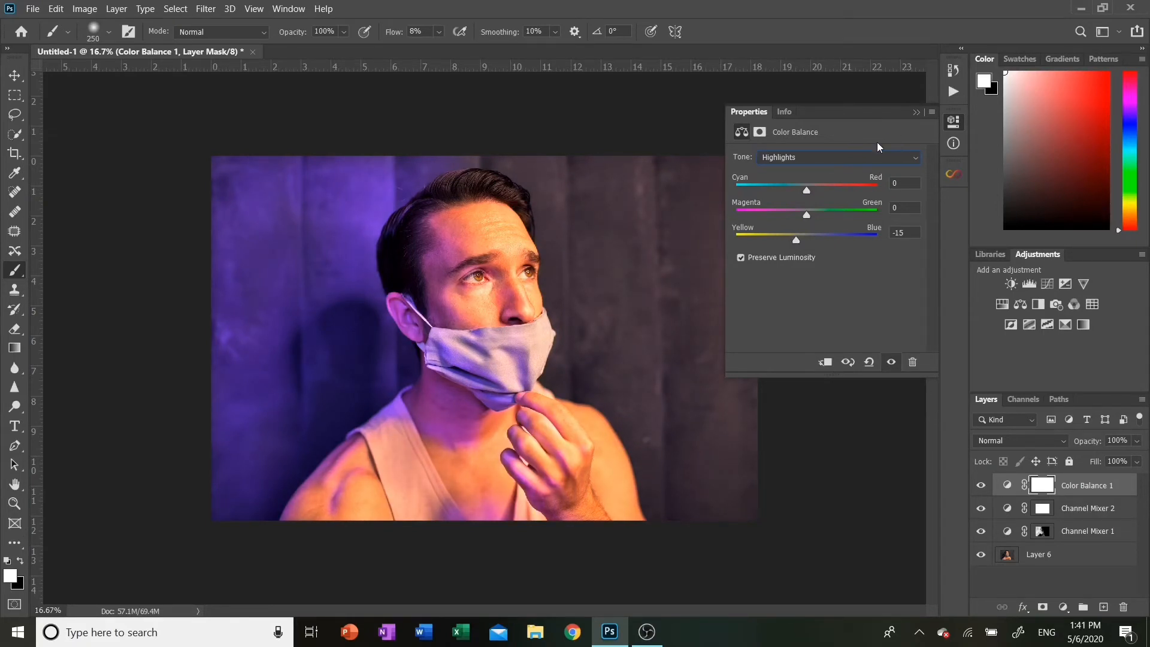
Adjust the Midtones cyan-red, magenta-green and yellow-blue balance of the Color Balance layer
left_click(824, 155)
left_click(805, 182)
left_click_drag(801, 238, 810, 240)
left_click_drag(800, 216, 799, 215)
left_click_drag(807, 191, 799, 191)
mouse_move(799, 189)
left_mouse_down()
mouse_move(809, 188)
mouse_move(796, 188)
left_mouse_up()
left_click(917, 113)
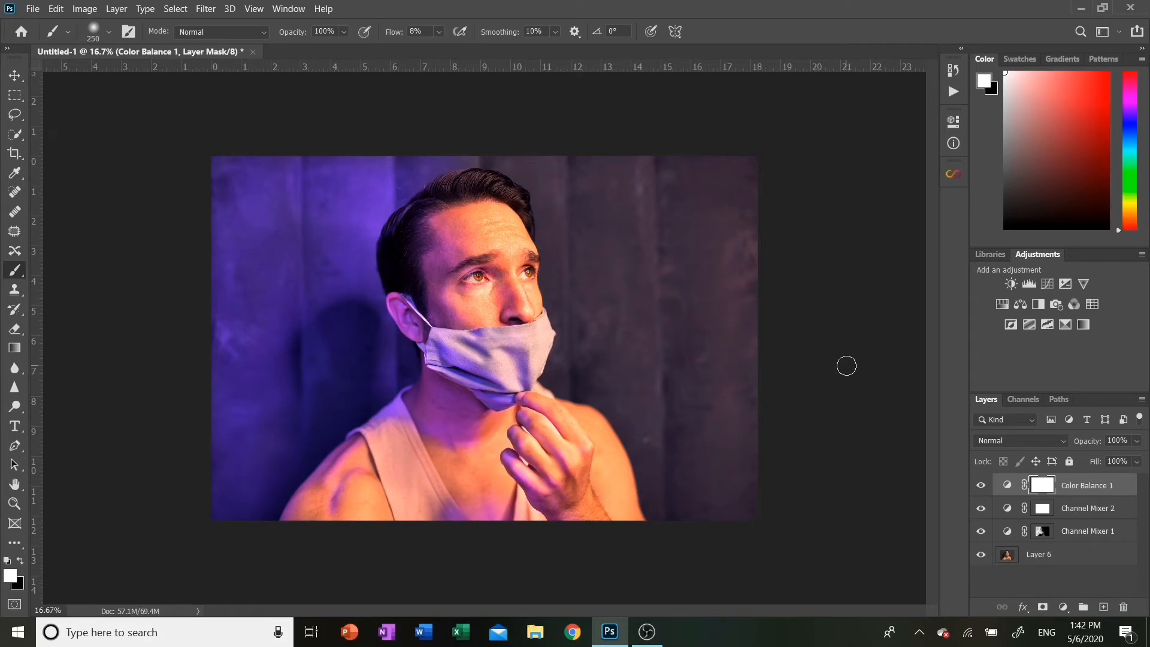
Reset default colors and stamp all visible layers into a new merged layer
key("ctrl+plus")
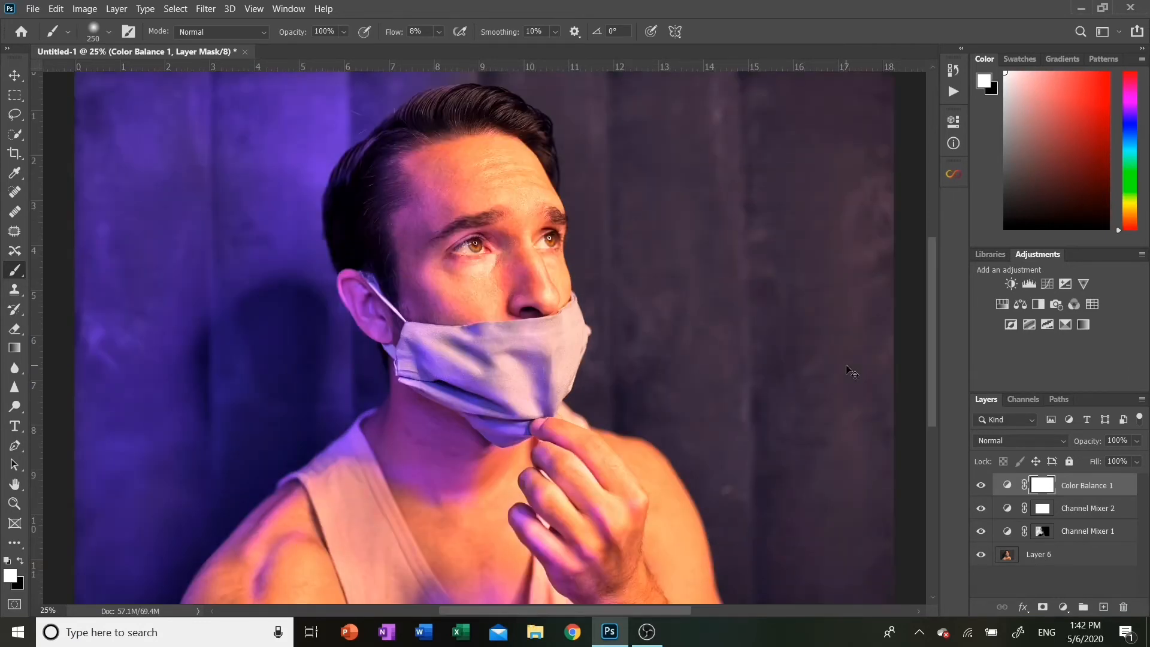
key("ctrl+minus")
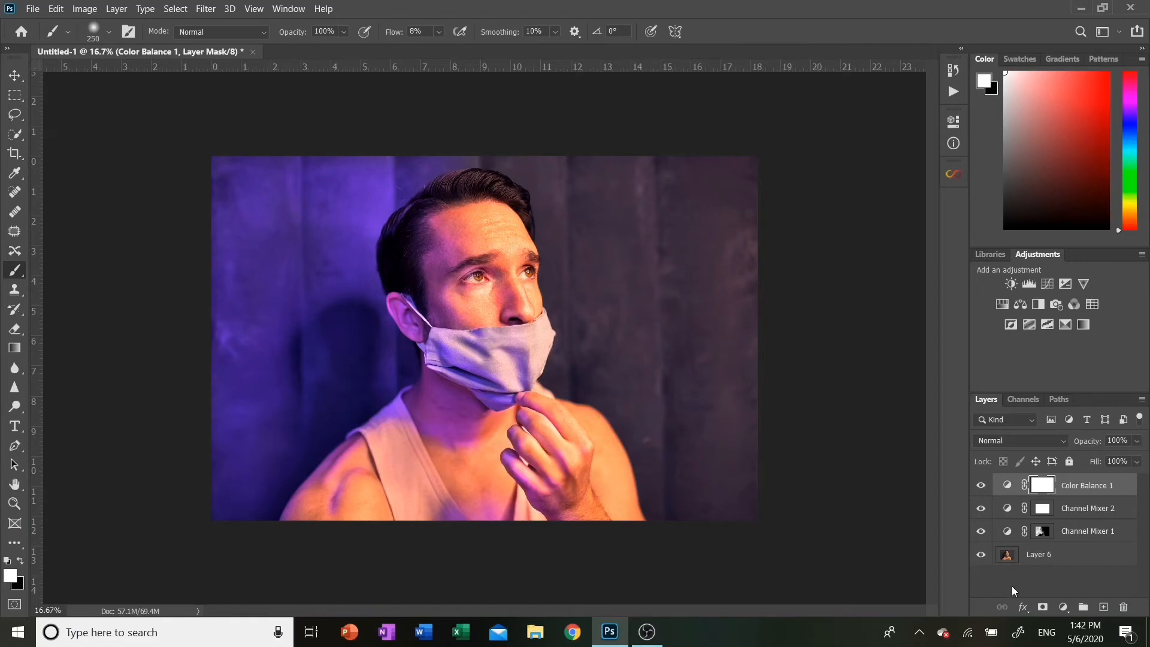
key("d")
key("ctrl+alt+shift+e")
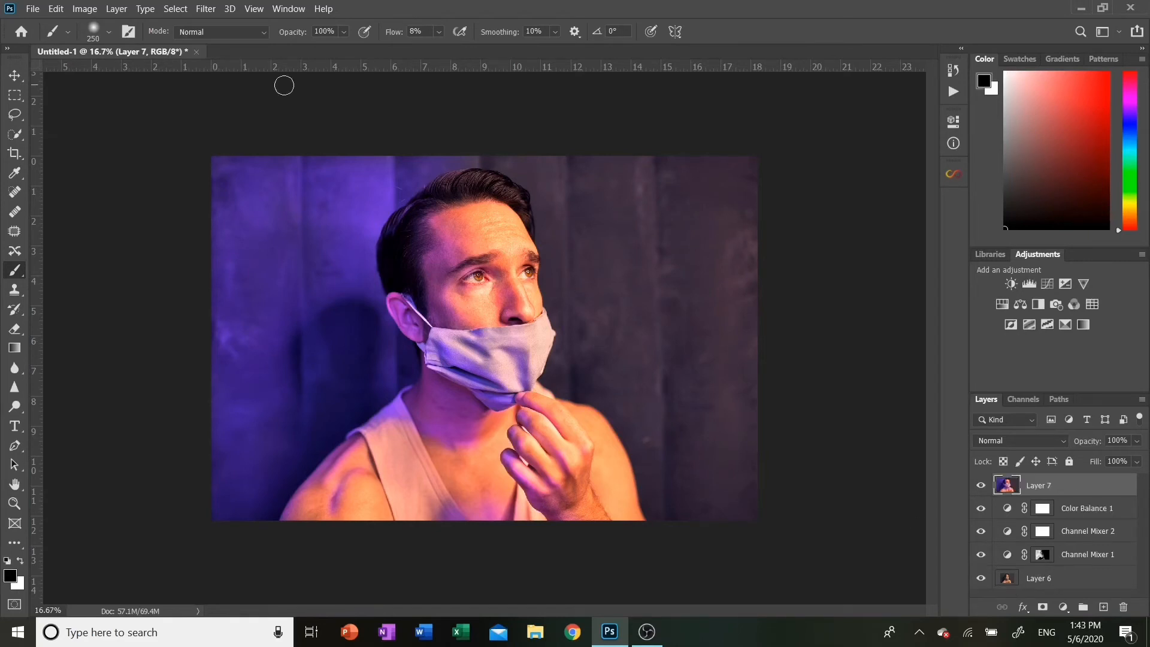
Apply a Camera Raw Filter post-crop vignette: Highlight Priority, Amount -37, Midpoint 38, Roundness +25, Feather 69
left_click(206, 8)
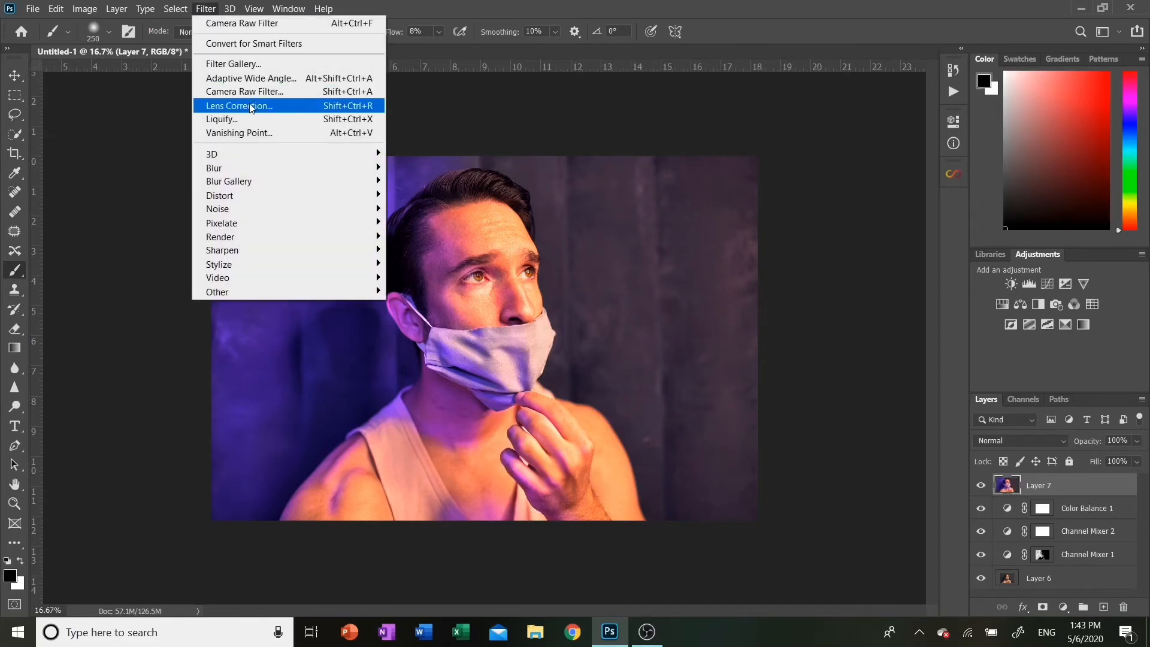
left_click(244, 91)
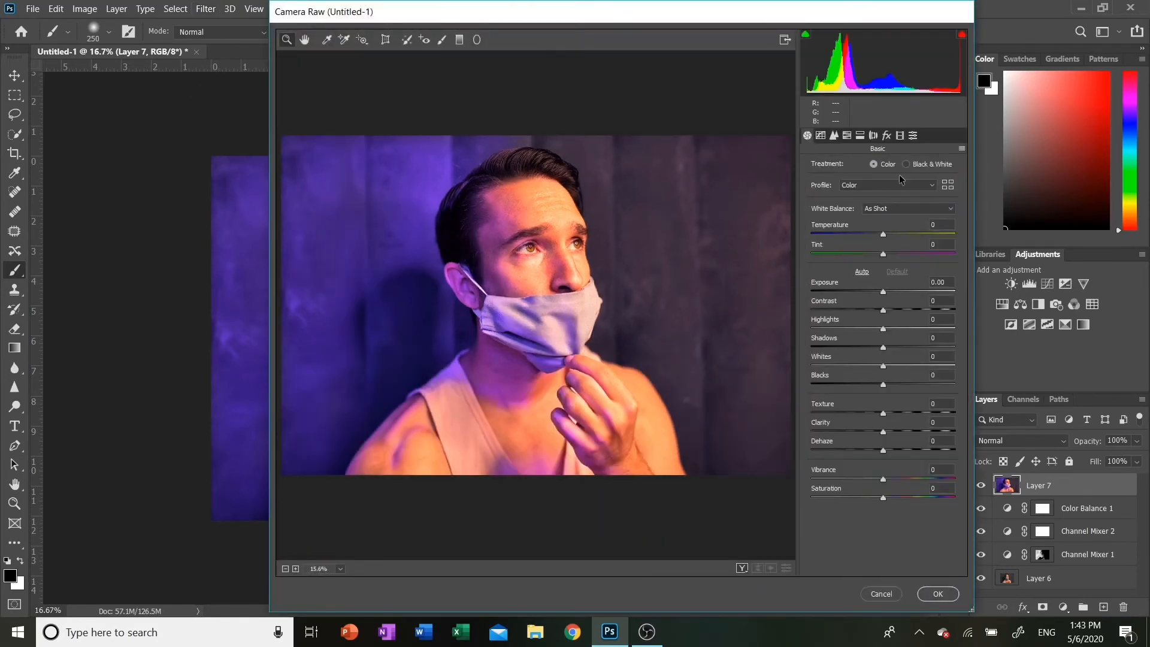
left_click(886, 136)
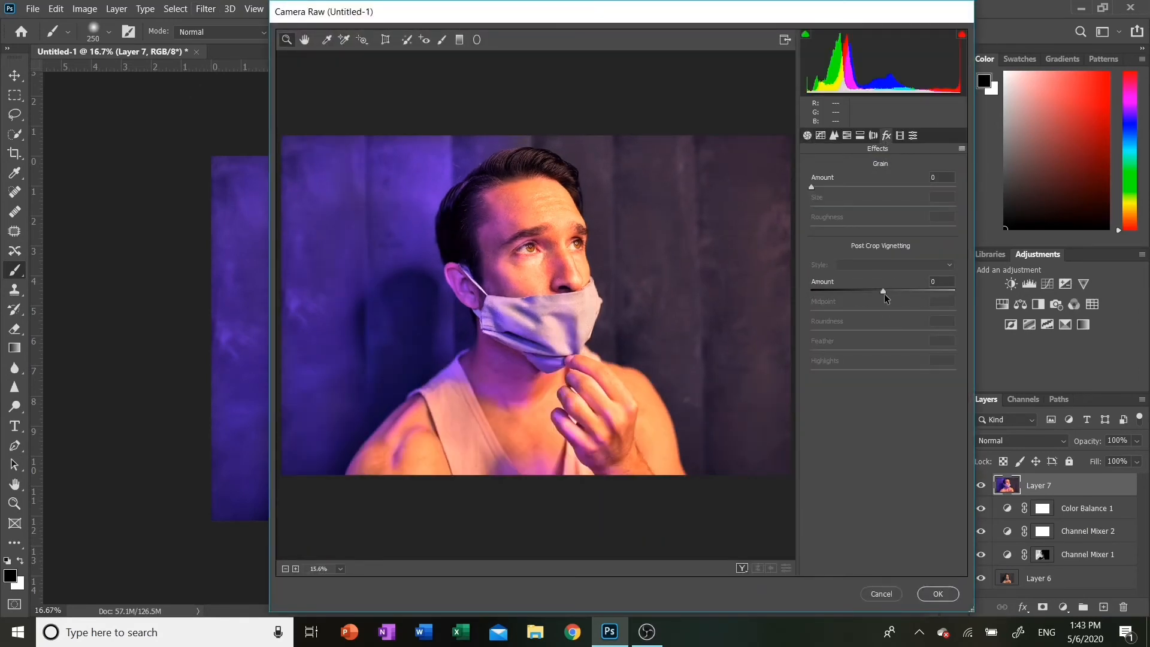
left_click_drag(884, 293, 902, 331)
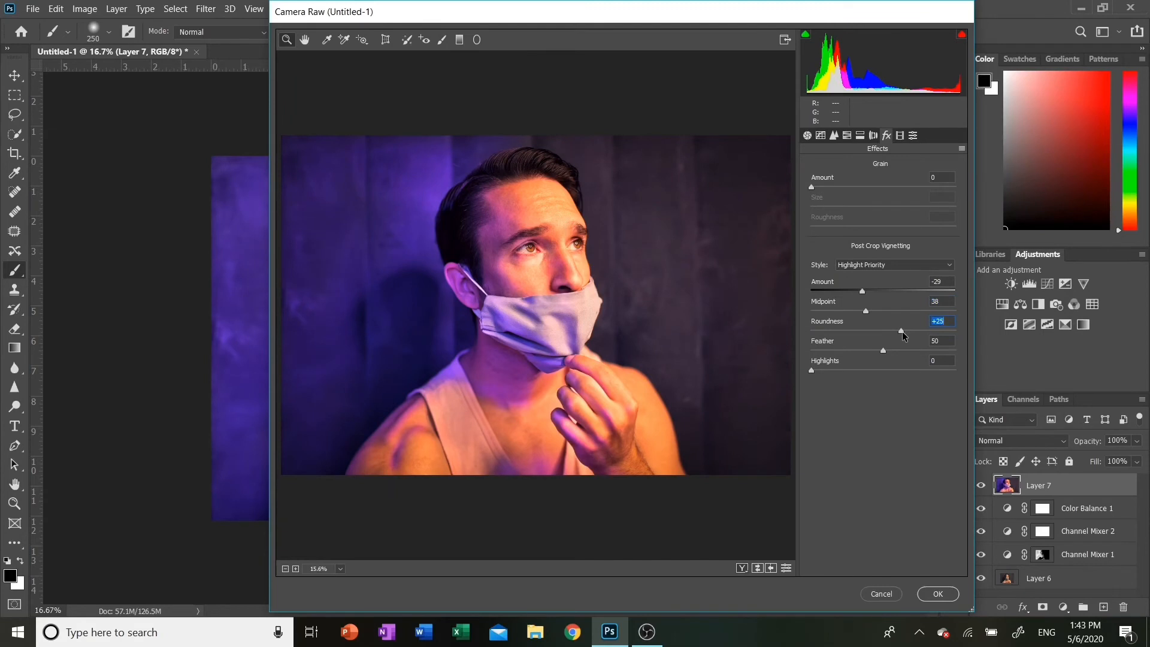
left_click(883, 350)
left_click_drag(884, 351, 911, 352)
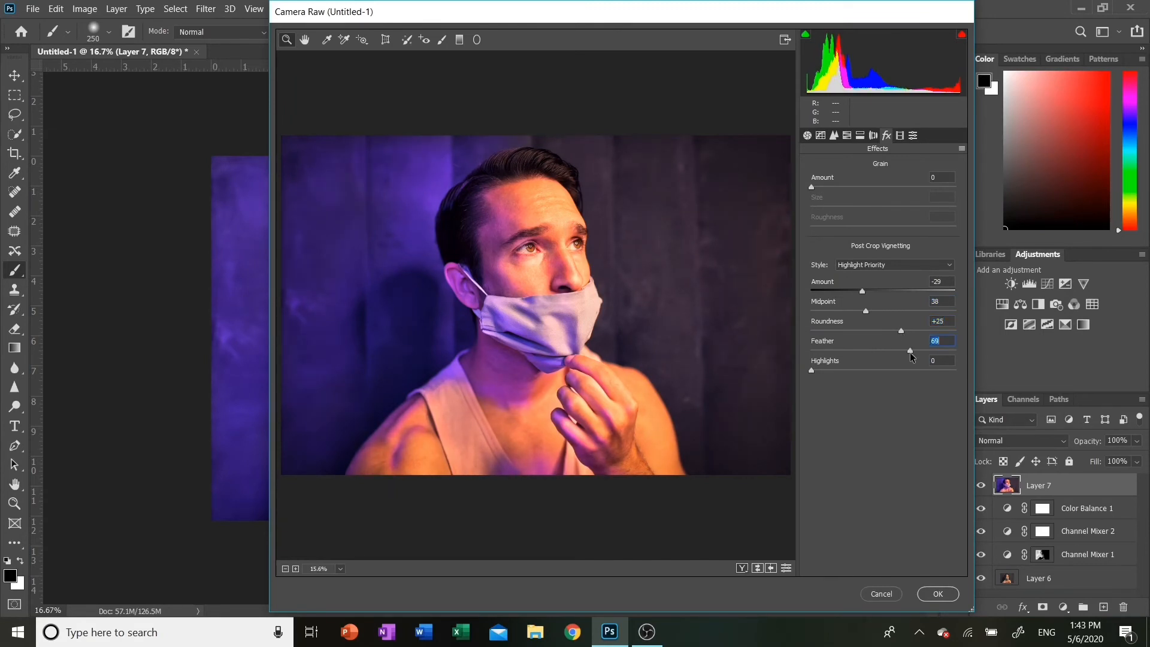
left_click_drag(861, 291, 856, 292)
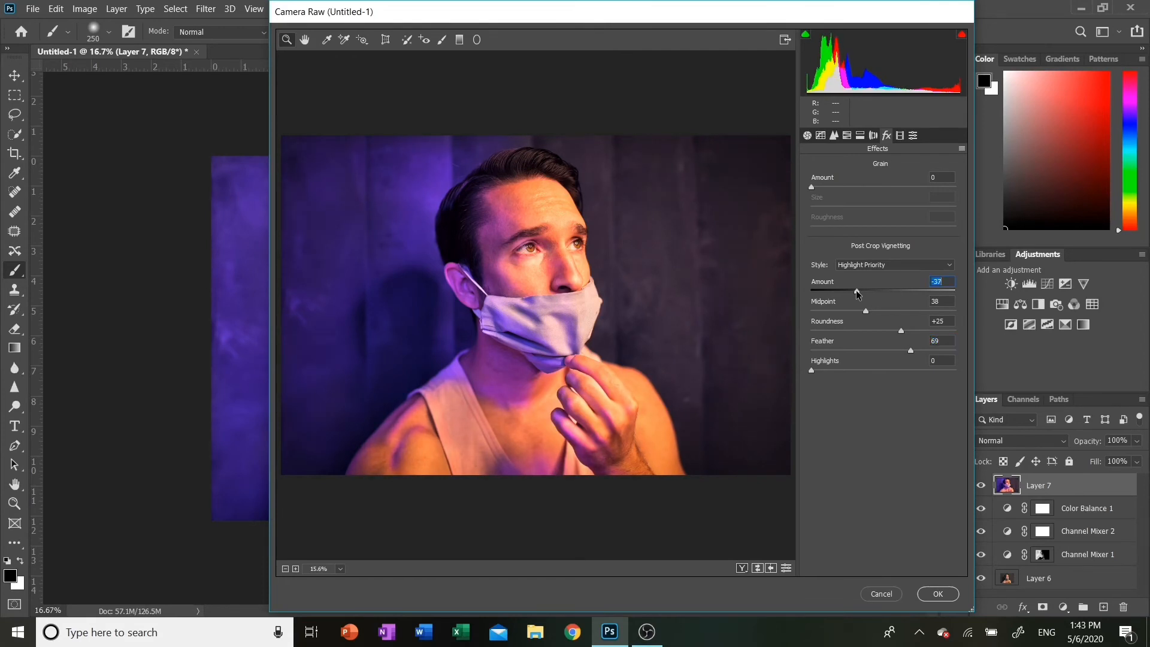
left_click(938, 594)
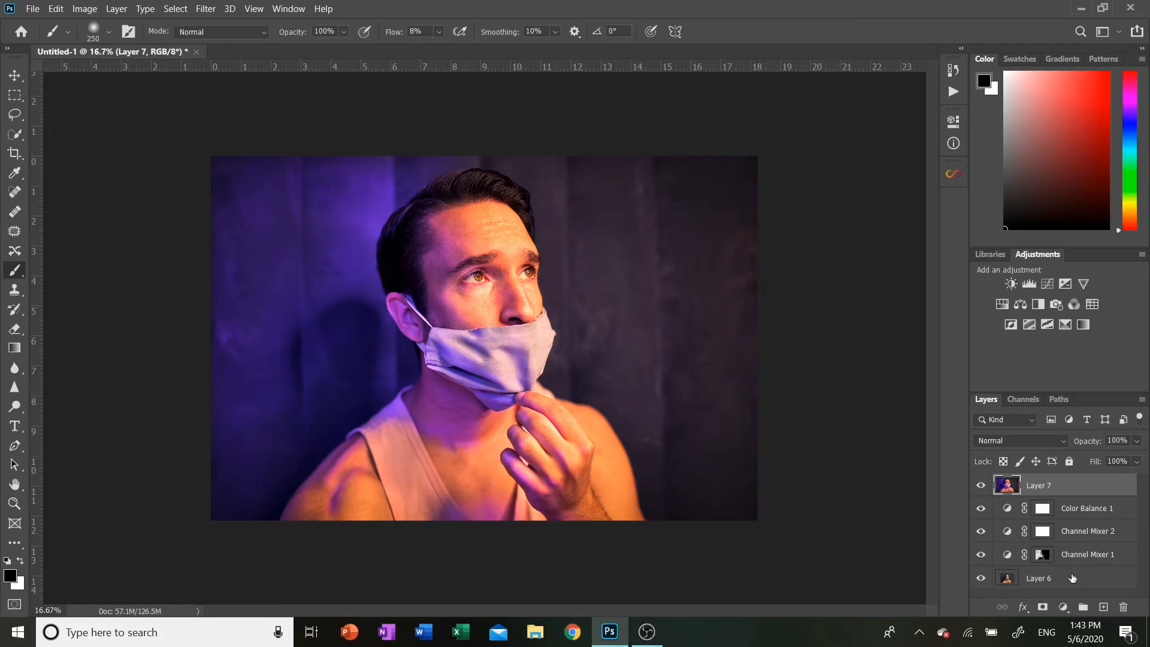
Add a layer mask to the stamped layer and paint black at 100% flow with a 2000 px brush over the right background
left_click(1043, 608)
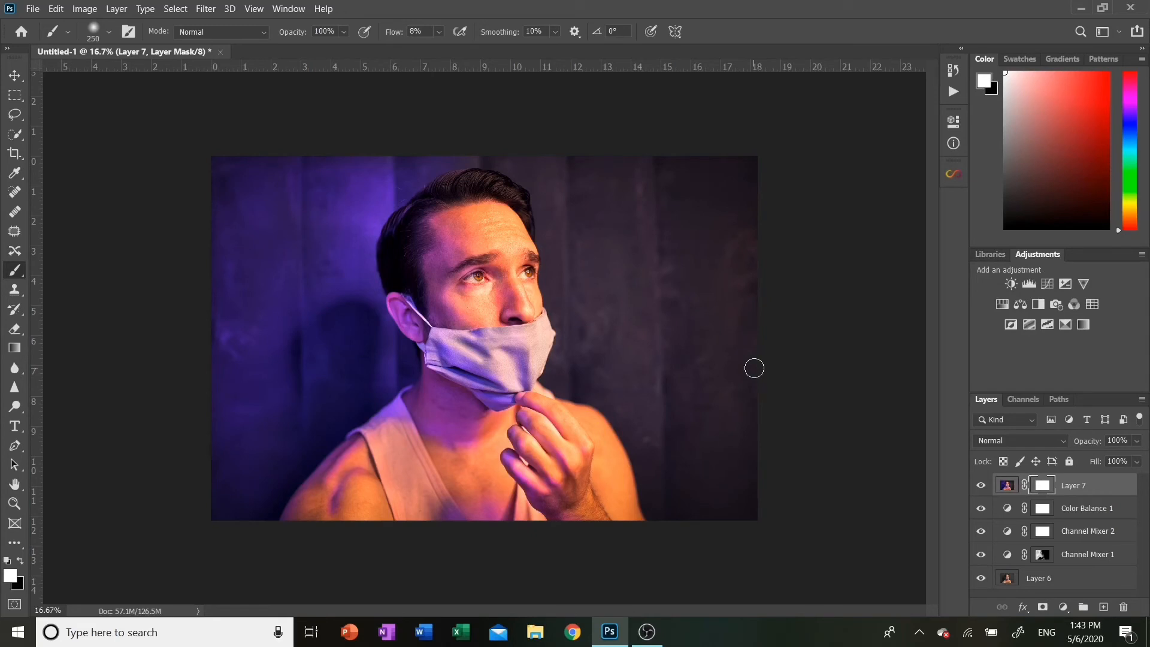
key("x")
left_click(440, 31)
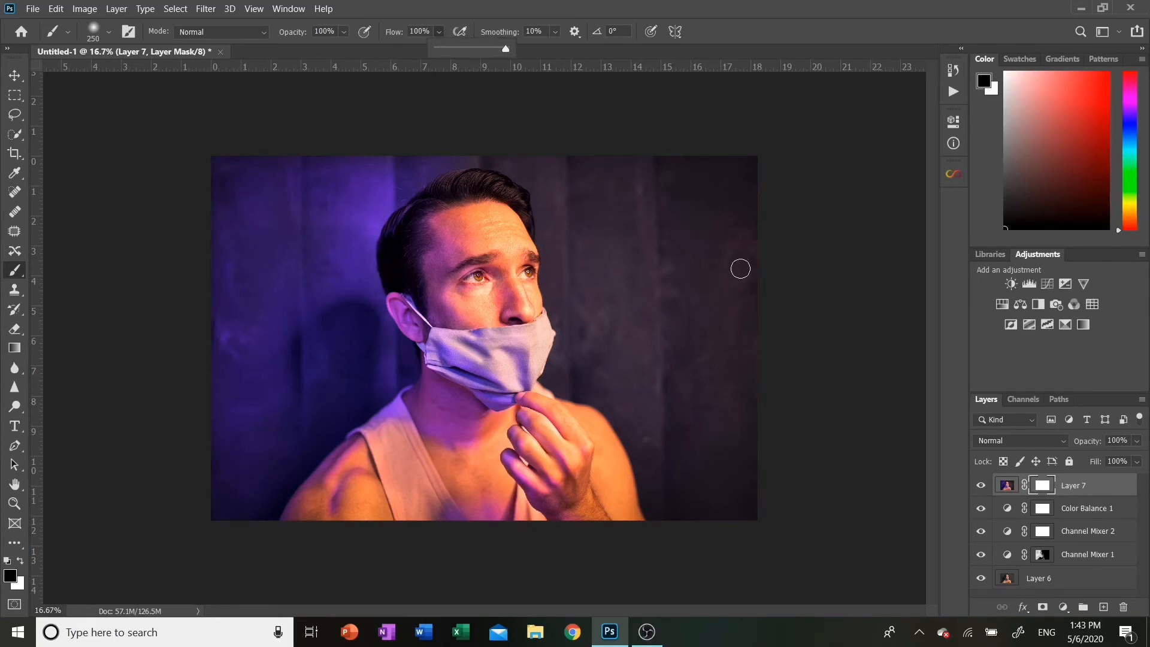
key("bracketright")
key("bracketright")
key("bracketright")
key("bracketright")
key("bracketright")
key("bracketright")
key("bracketright")
key("bracketright")
key("bracketright")
key("bracketright")
key("bracketright")
key("bracketright")
key("bracketright")
key("bracketright")
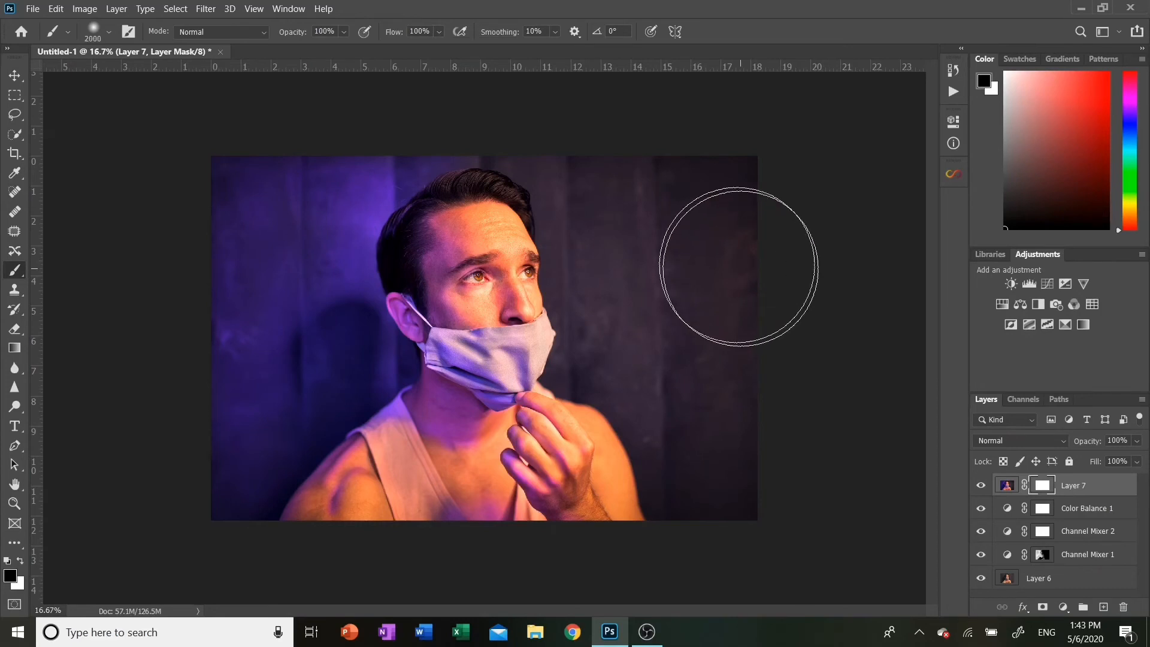
mouse_move(692, 215)
left_mouse_down()
mouse_move(554, 177)
mouse_move(709, 268)
mouse_move(753, 492)
mouse_move(633, 358)
mouse_move(664, 458)
mouse_move(635, 424)
mouse_move(620, 484)
mouse_move(595, 416)
mouse_move(587, 494)
mouse_move(602, 403)
mouse_move(549, 213)
mouse_move(533, 201)
mouse_move(533, 285)
mouse_move(513, 288)
mouse_move(571, 392)
mouse_move(545, 418)
mouse_move(612, 451)
mouse_move(744, 489)
mouse_move(720, 249)
mouse_move(609, 57)
mouse_move(554, 85)
mouse_move(557, 148)
mouse_move(718, 205)
mouse_move(808, 441)
mouse_move(715, 522)
mouse_move(765, 500)
mouse_move(883, 480)
left_mouse_up()
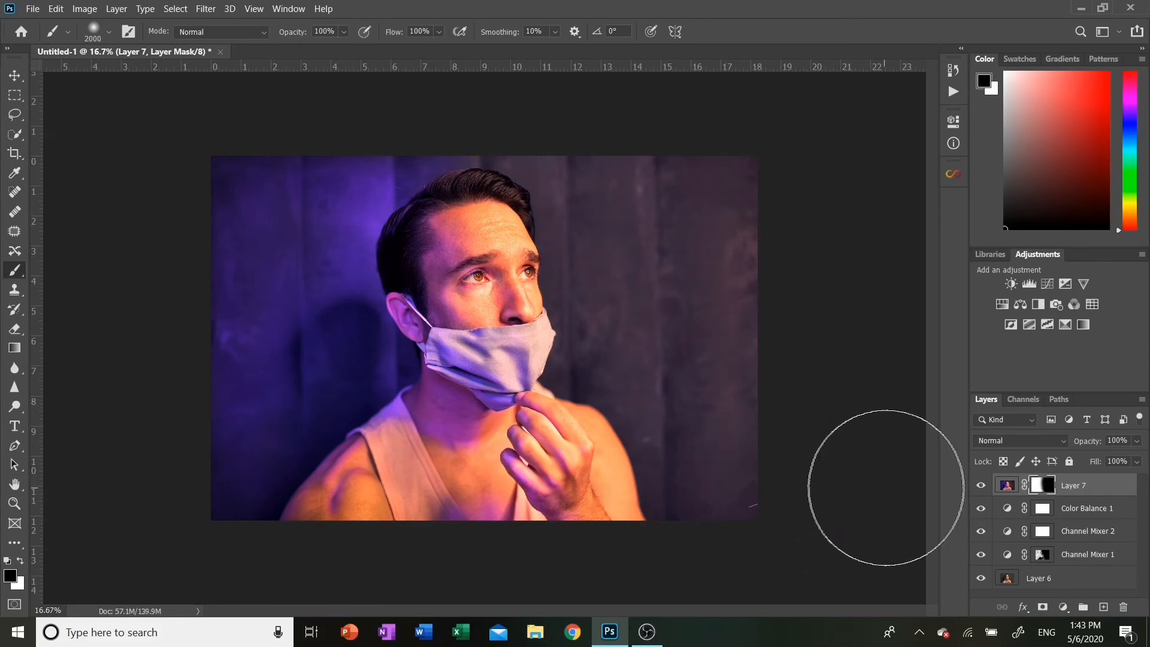
left_click(980, 485)
left_click(979, 487)
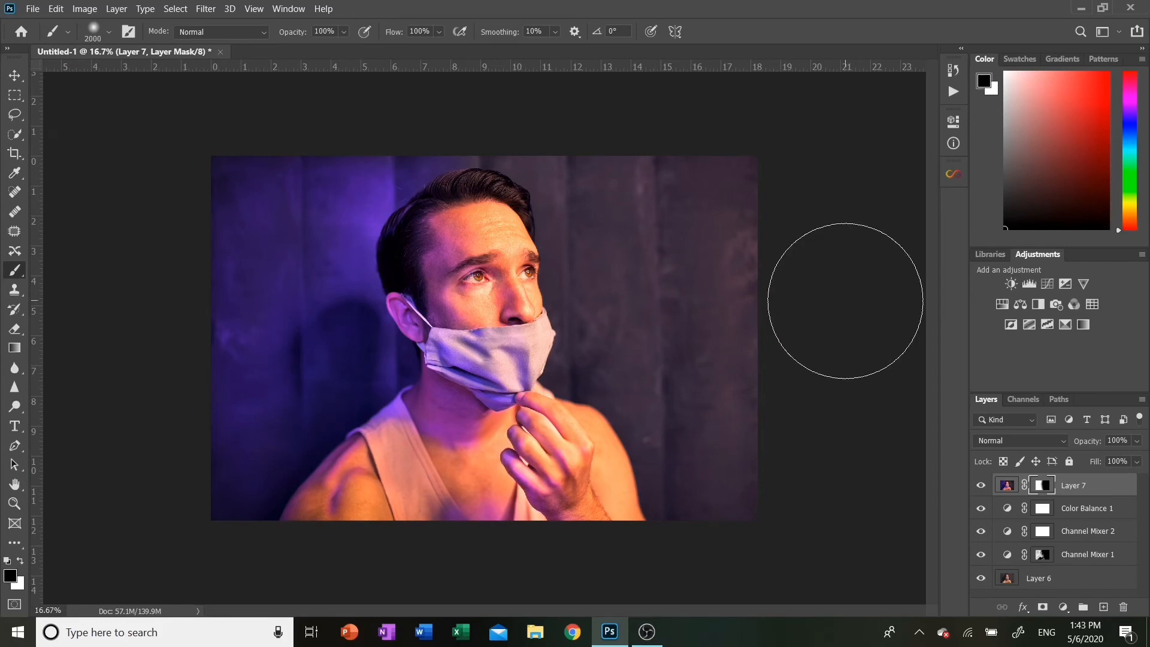
Duplicate Channel Mixer 1, move the copy to the top of the layer stack, and paint its mask black
left_click(1082, 557)
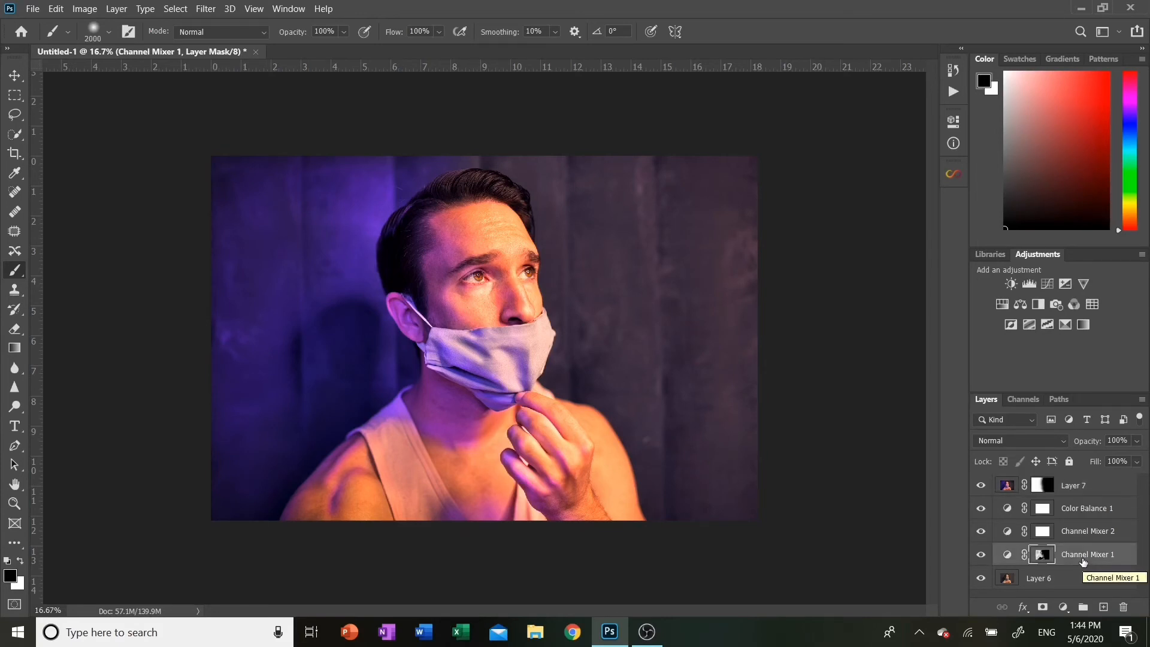
key("ctrl+j")
left_click_drag(1080, 557, 1076, 482)
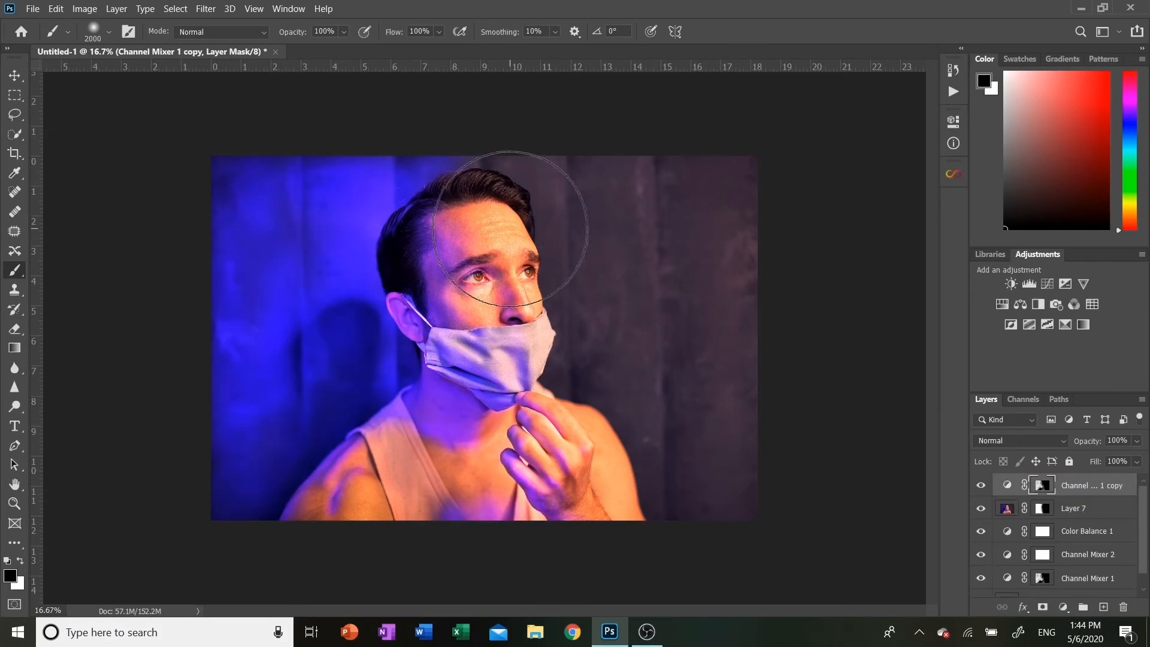
mouse_move(395, 188)
left_mouse_down()
mouse_move(177, 188)
mouse_move(394, 245)
mouse_move(276, 283)
mouse_move(243, 341)
mouse_move(519, 406)
mouse_move(354, 471)
mouse_move(209, 475)
mouse_move(543, 516)
mouse_move(394, 477)
mouse_move(195, 392)
mouse_move(376, 370)
mouse_move(328, 277)
mouse_move(441, 307)
mouse_move(387, 141)
mouse_move(455, 150)
mouse_move(519, 379)
mouse_move(523, 536)
mouse_move(483, 496)
mouse_move(608, 552)
left_mouse_up()
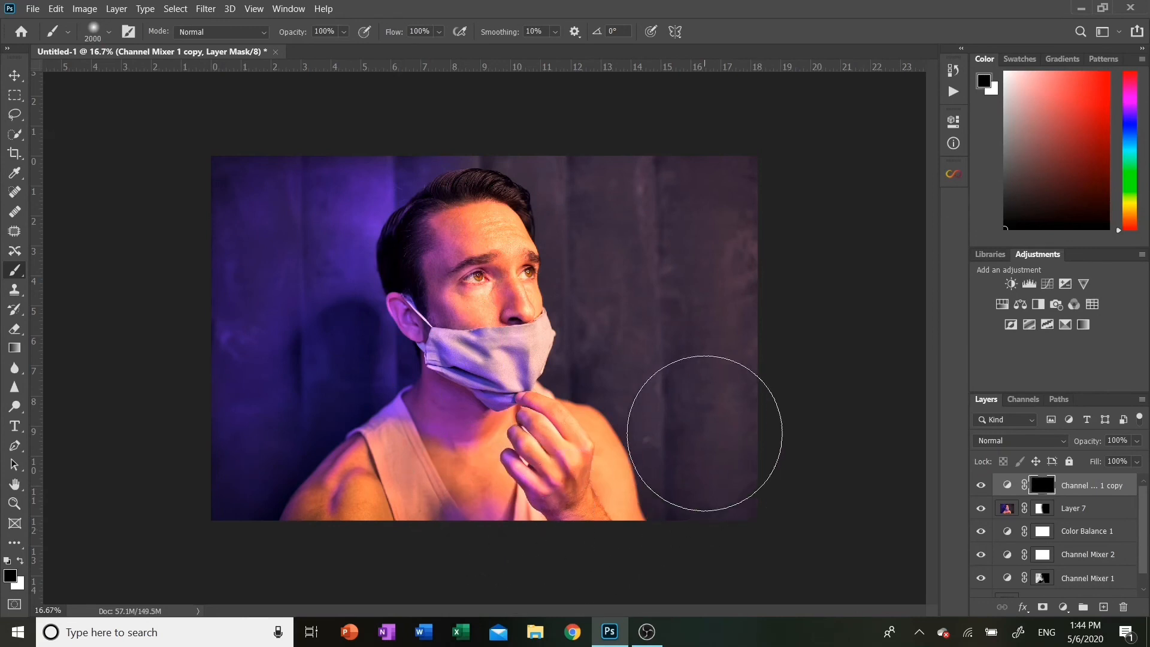
Paint white at 10% flow with a 1300 px brush on the copy's mask over the right background
key("x")
key("bracketleft")
key("bracketleft")
key("bracketleft")
key("bracketleft")
key("bracketleft")
key("bracketleft")
key("bracketleft")
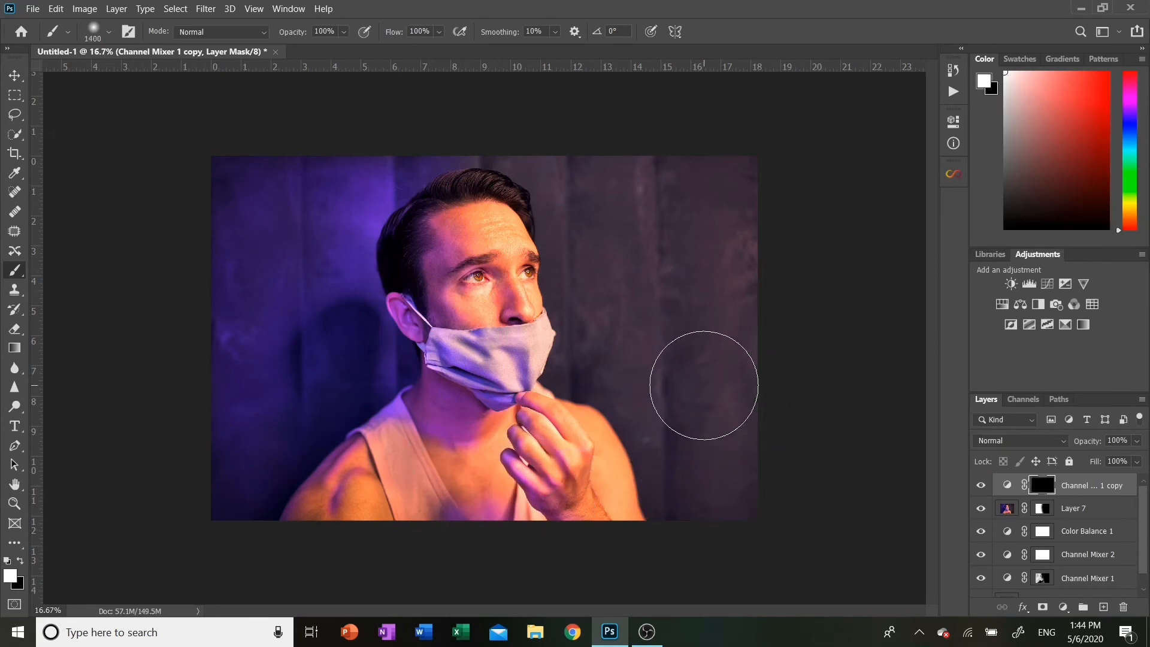
left_click(438, 32)
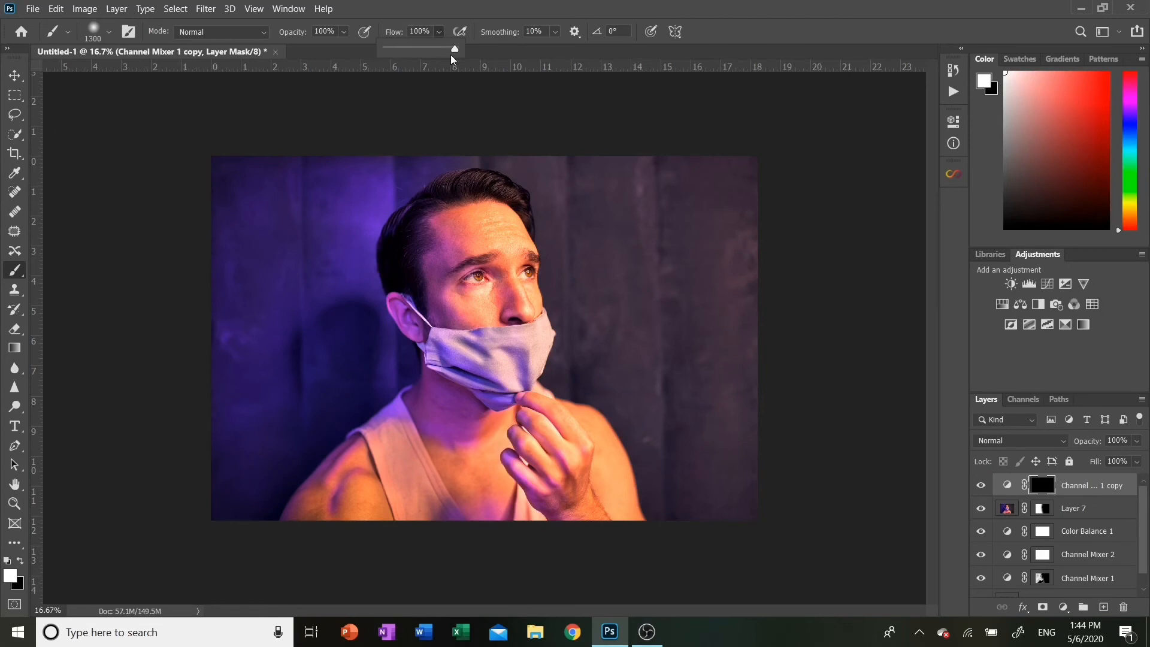
left_click_drag(455, 52, 395, 56)
left_click(480, 127)
mouse_move(548, 151)
left_mouse_down()
mouse_move(752, 197)
mouse_move(626, 202)
mouse_move(594, 245)
mouse_move(660, 333)
mouse_move(749, 343)
mouse_move(635, 264)
mouse_move(639, 347)
mouse_move(760, 531)
mouse_move(745, 371)
mouse_move(795, 372)
left_mouse_up()
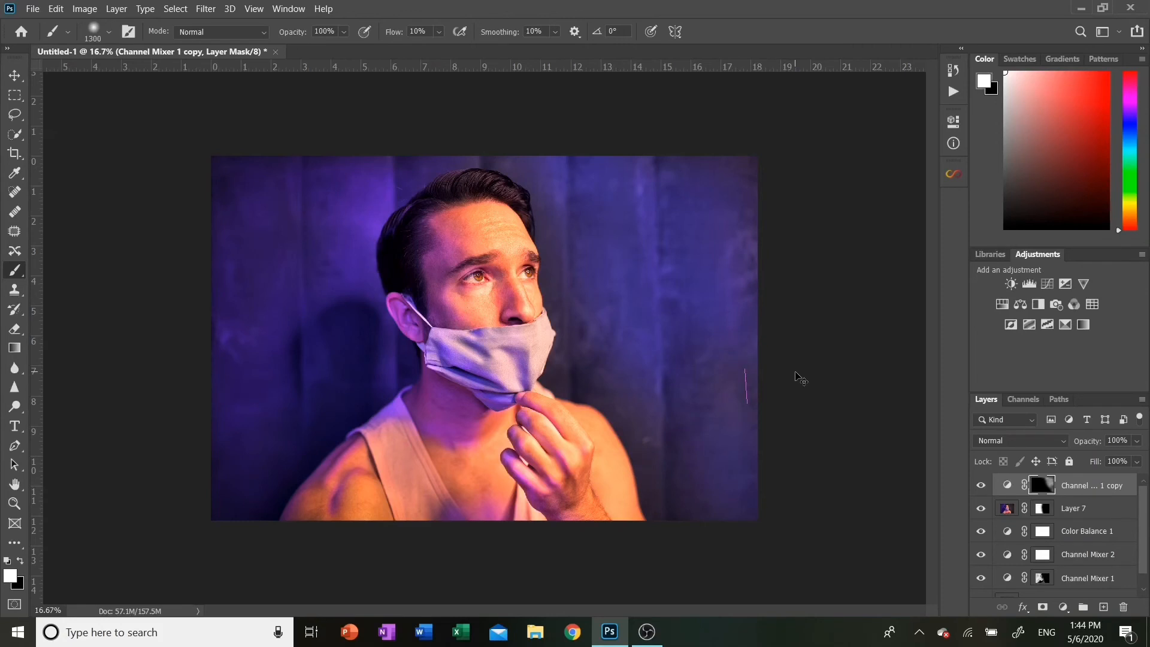
Examine the painted background right of the face up close while resizing the brush
key("ctrl+plus")
scroll(795, 369, "up", 3)
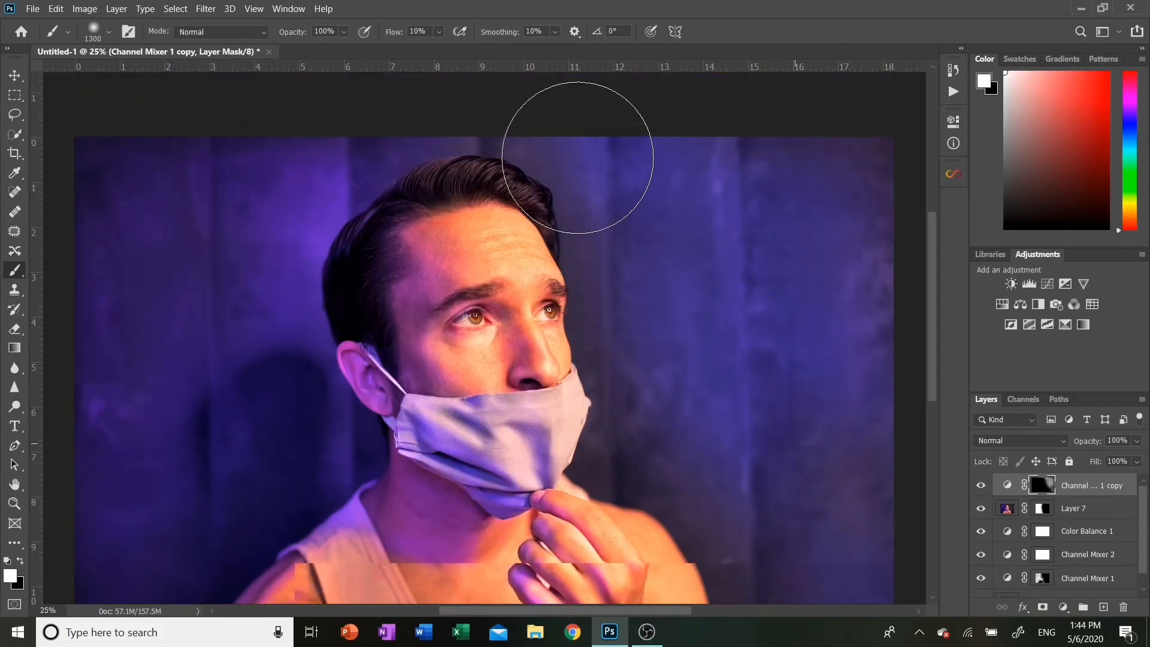
key("bracketleft")
key("bracketleft")
key("bracketleft")
key("bracketleft")
key("bracketleft")
key("bracketleft")
key("bracketleft")
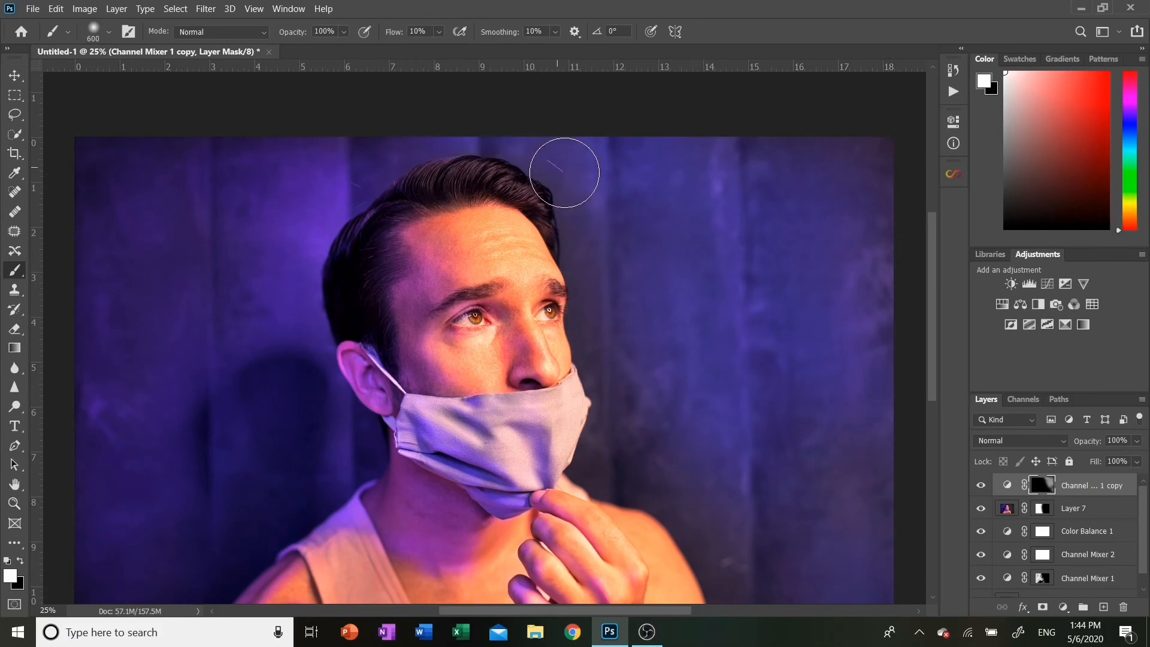
key("bracketleft")
key("bracketleft")
key("bracketleft")
key("bracketleft")
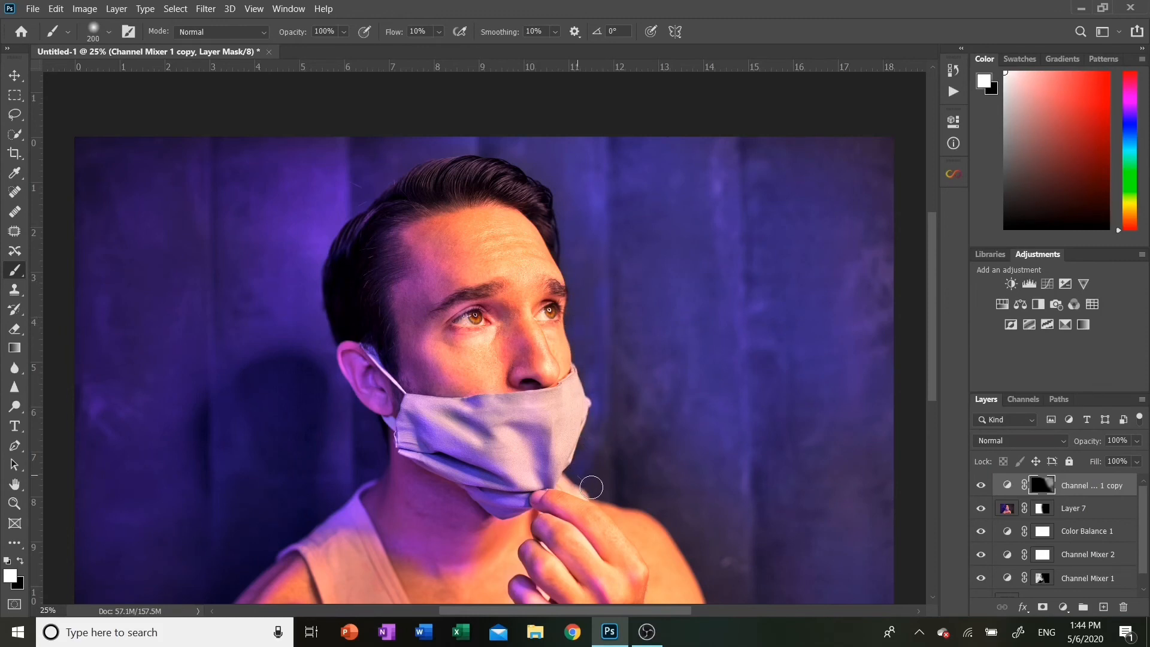
key("bracketright")
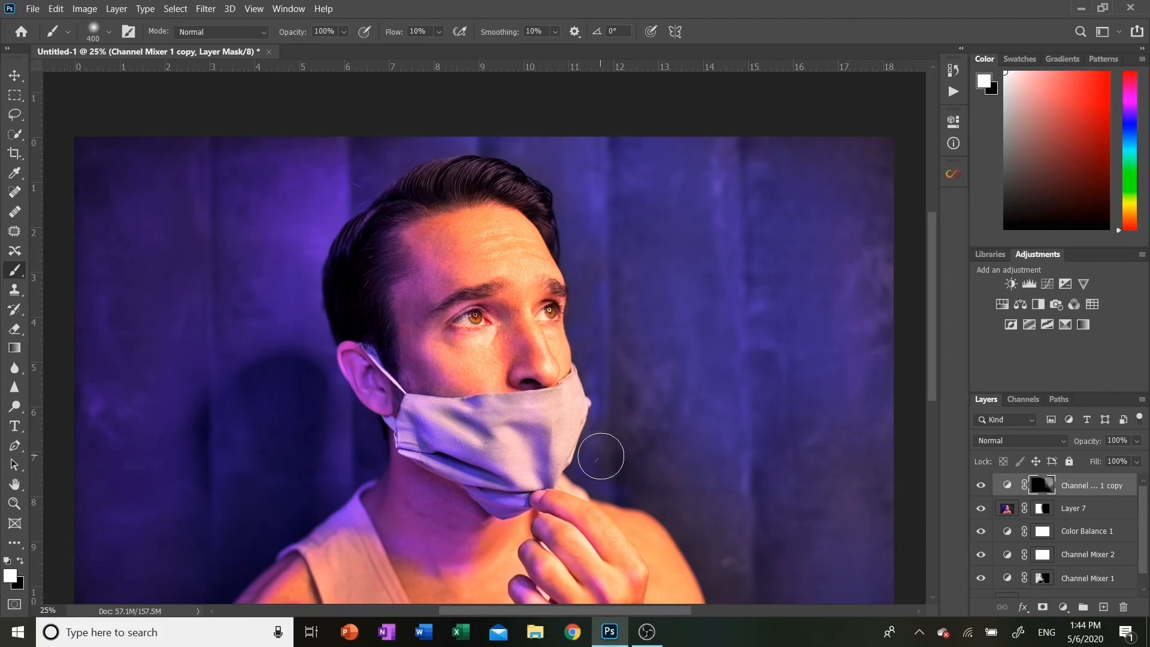
key("bracketright")
key("bracketright")
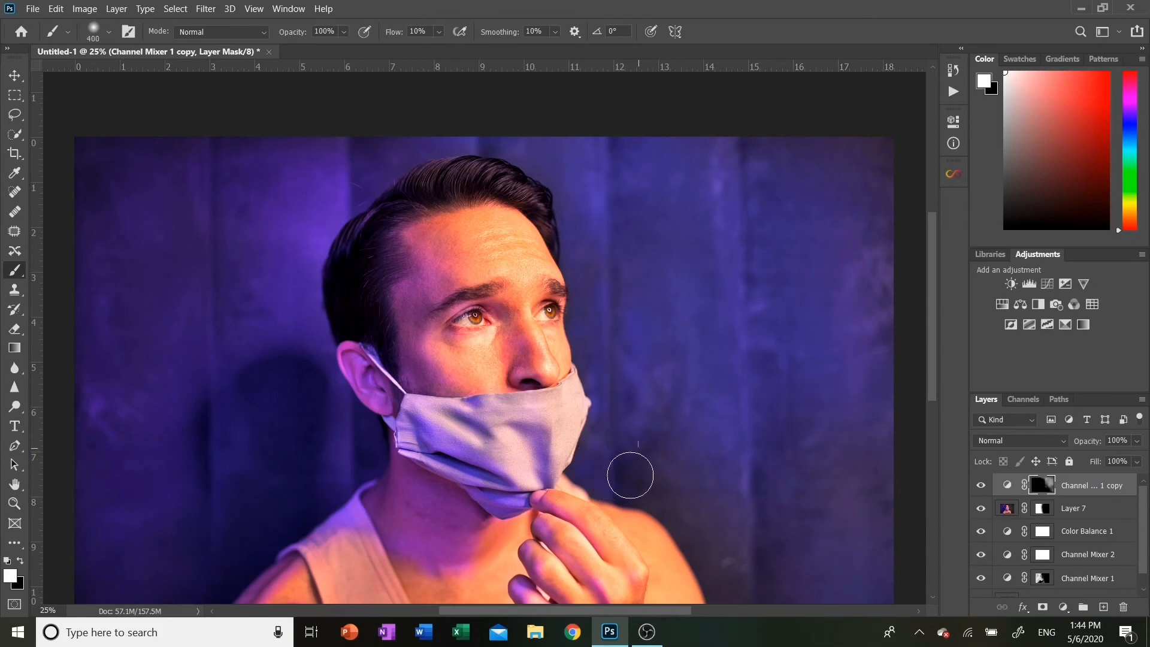
scroll(704, 517, "right", 1)
scroll(704, 517, "right", 5)
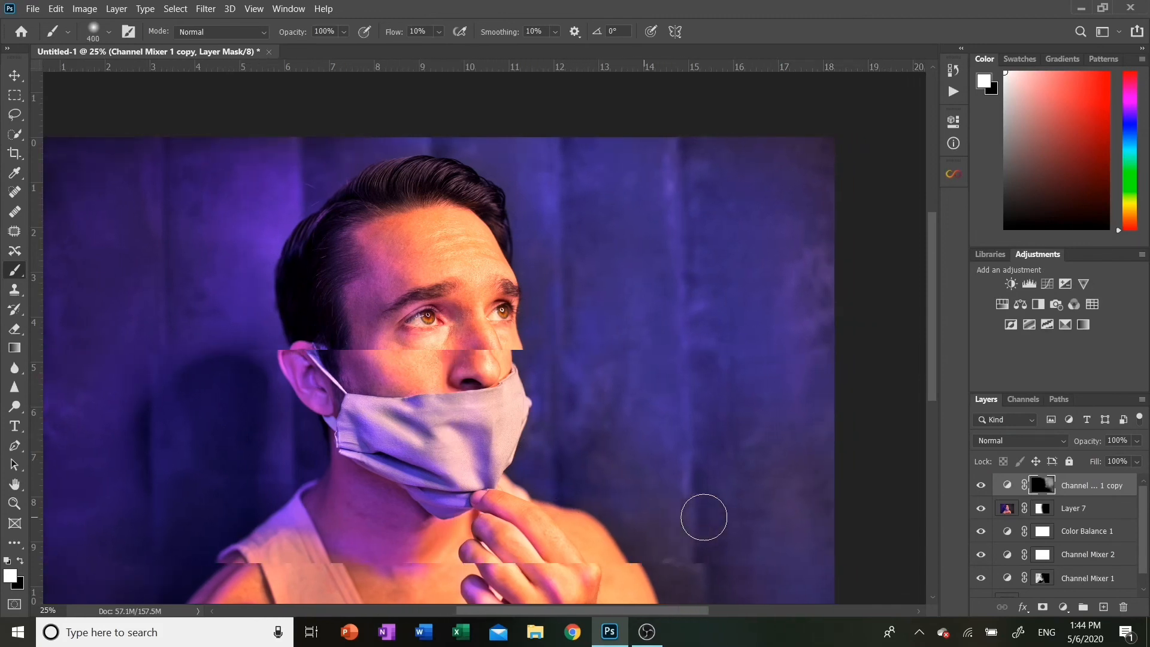
scroll(704, 517, "right", 3)
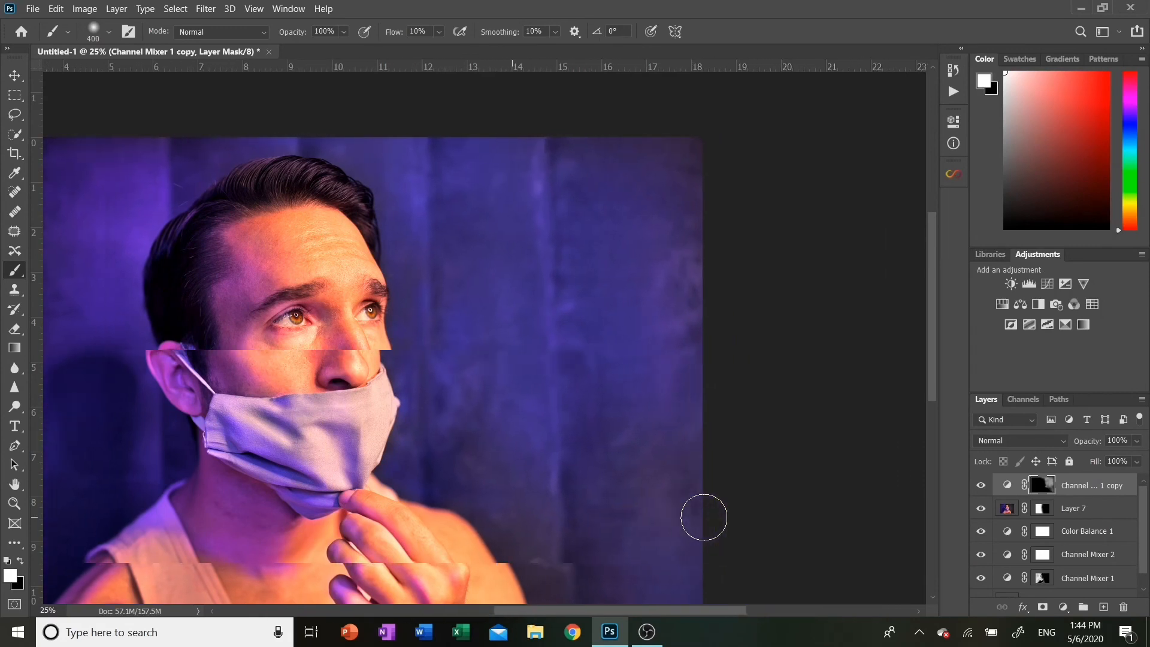
scroll(704, 516, "down", 2)
scroll(704, 517, "down", 4)
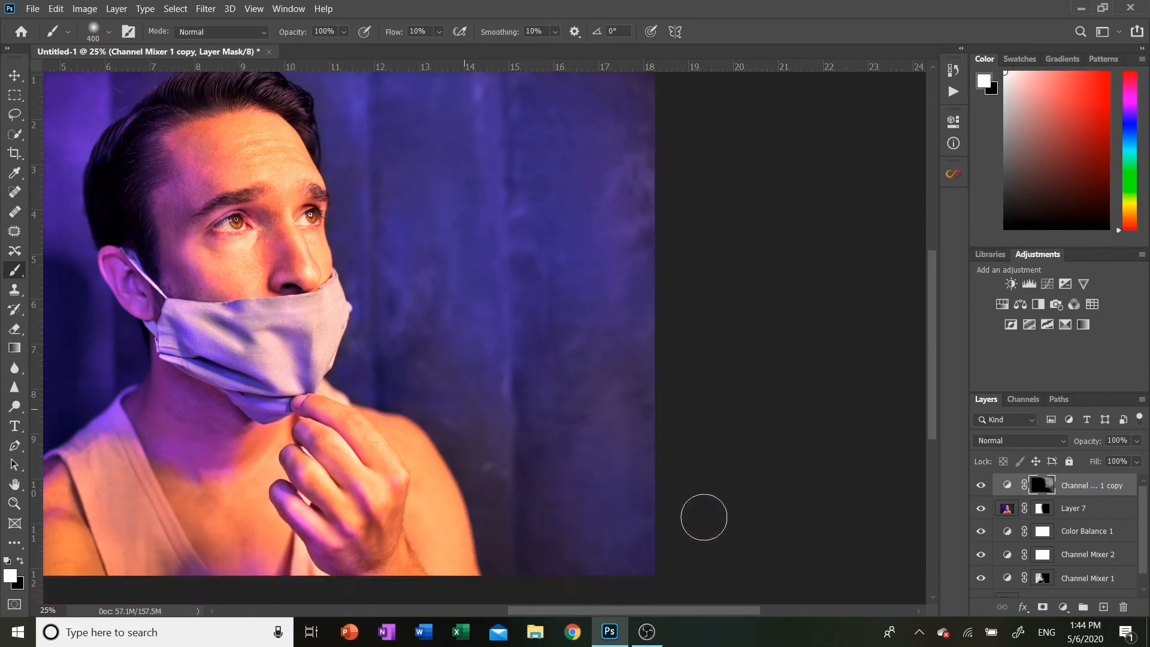
scroll(599, 485, "down", 2)
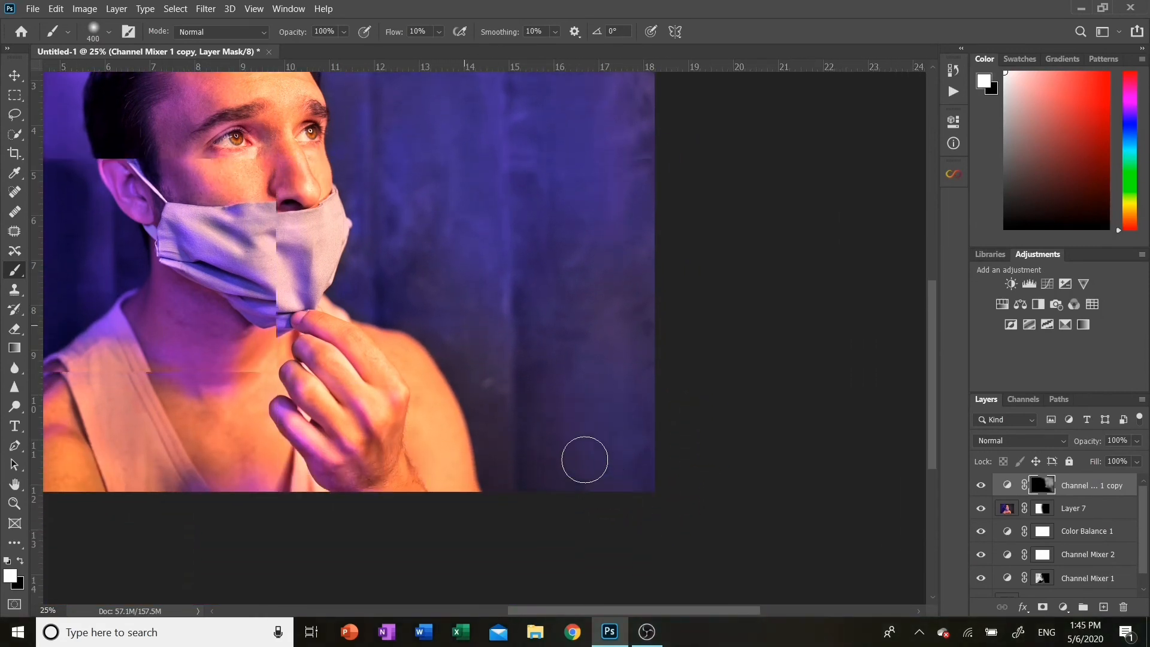
scroll(449, 255, "up", 2)
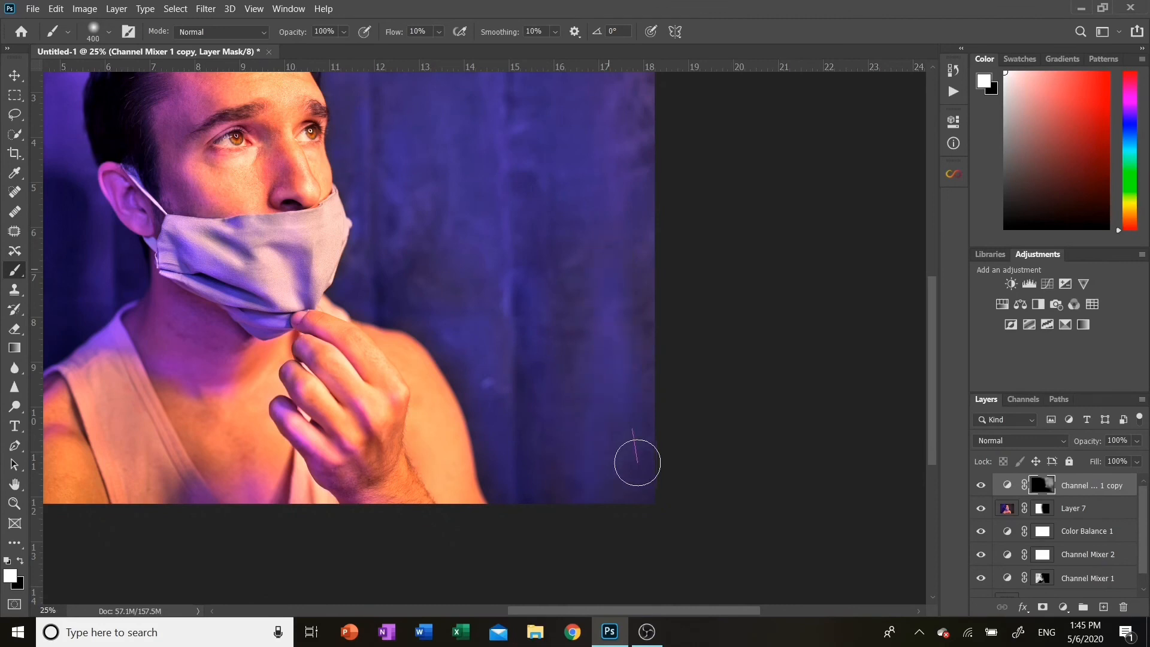
key("bracketright")
key("bracketright")
key("bracketright")
key("bracketright")
key("bracketright")
key("bracketright")
key("bracketright")
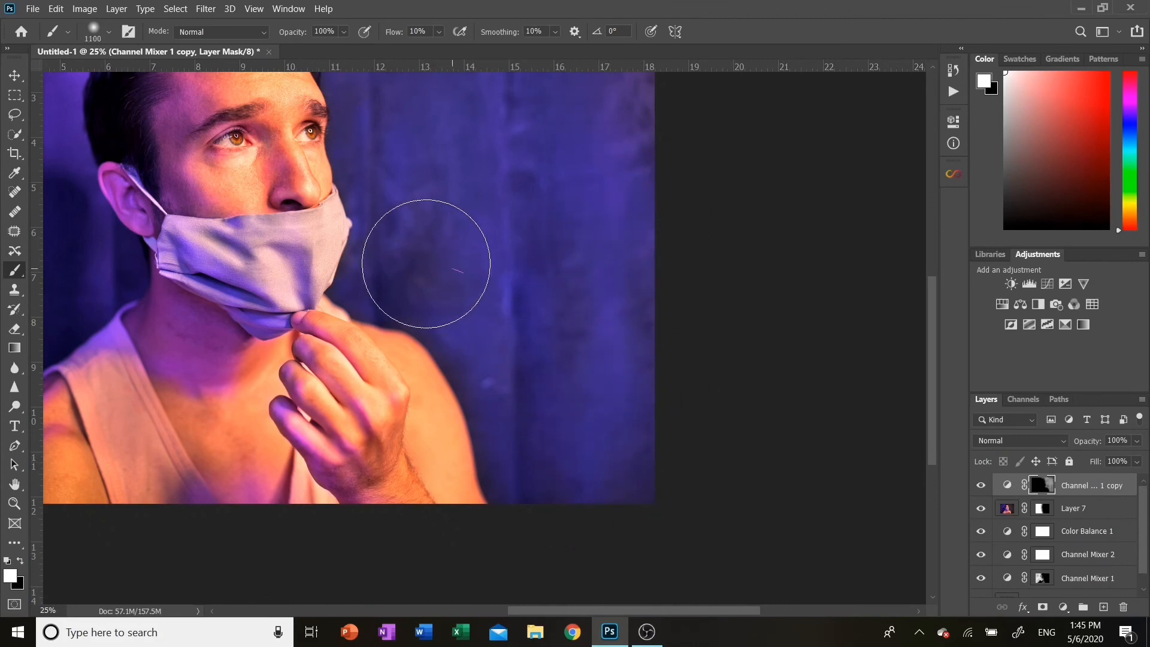
scroll(439, 244, "up", 2)
scroll(439, 244, "up", 5)
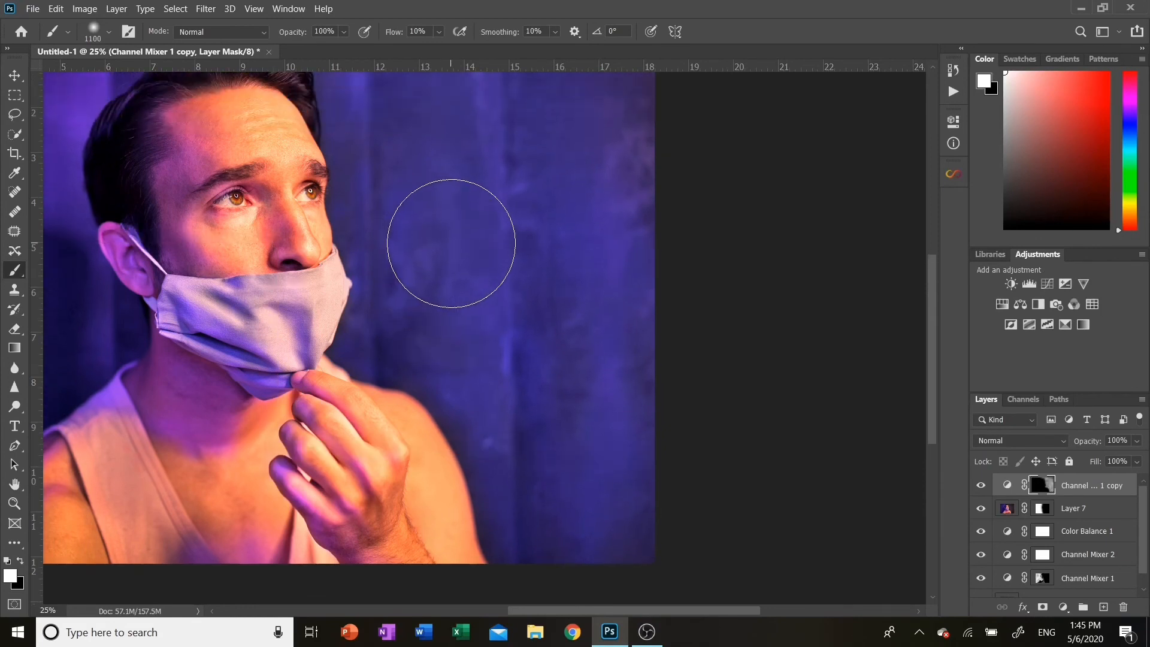
scroll(645, 244, "up", 1)
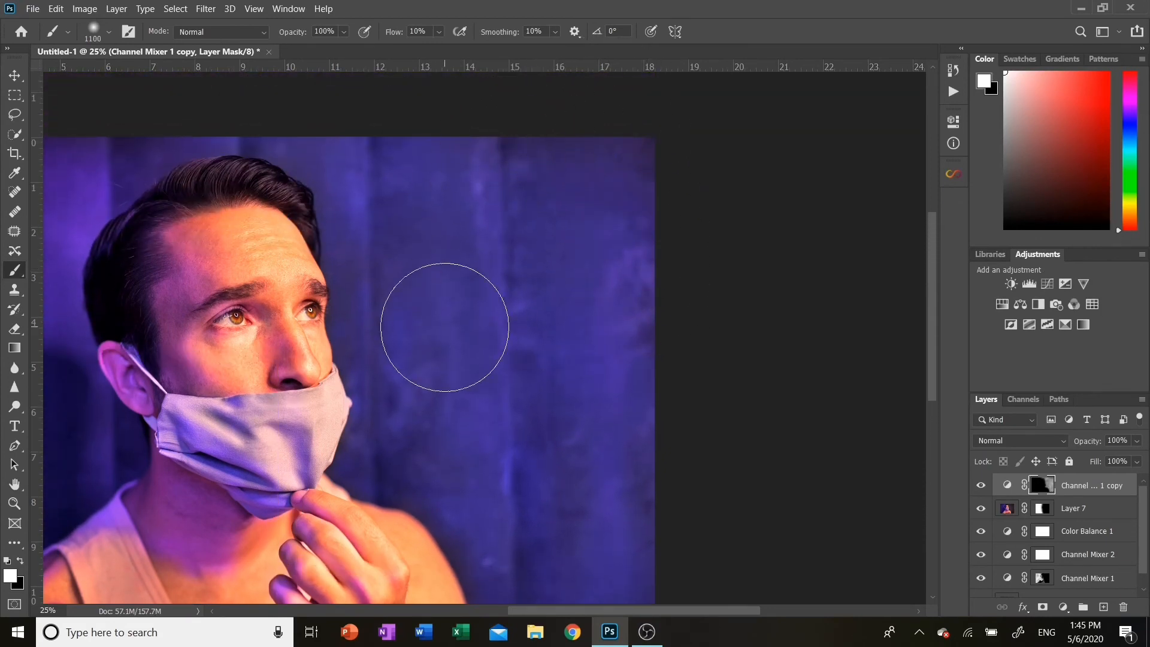
Zoom in on the forehead and hairline and set a smaller black brush for masking there
key("ctrl+minus")
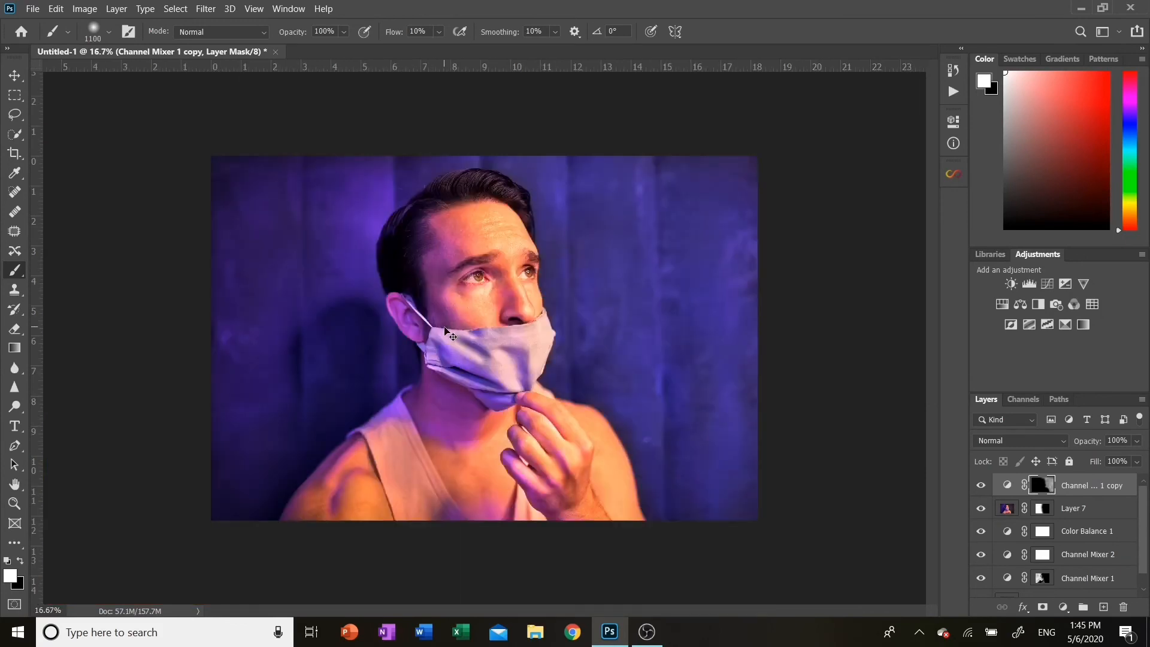
key("ctrl+plus")
scroll(445, 328, "up", 3)
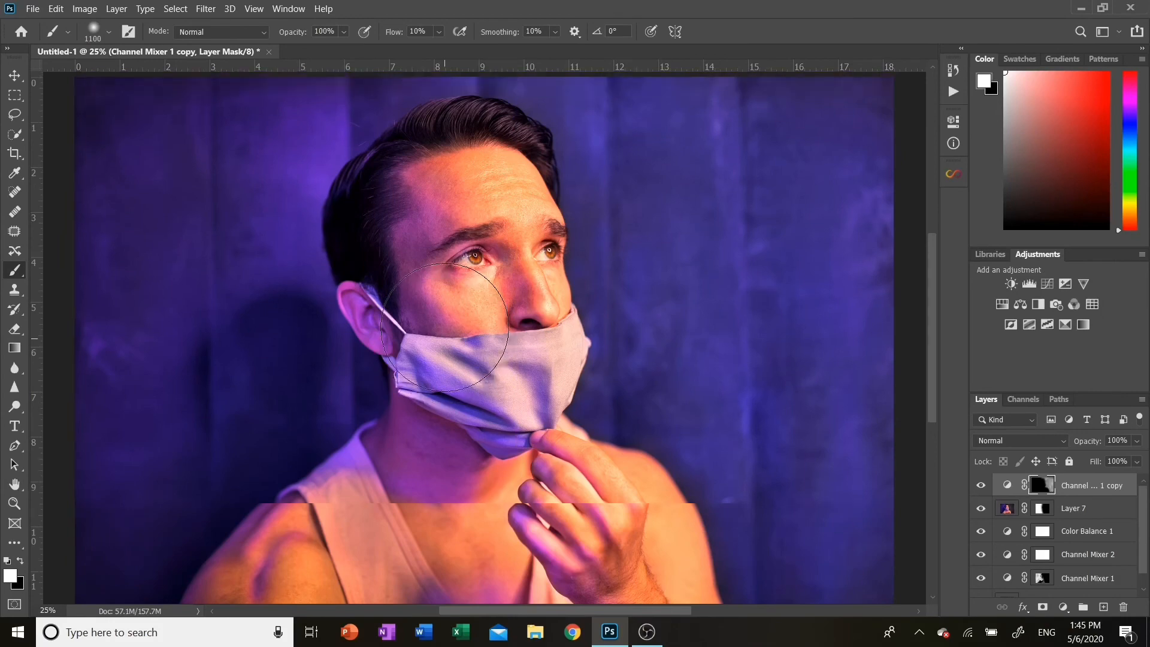
scroll(445, 327, "up", 2)
key("ctrl+plus")
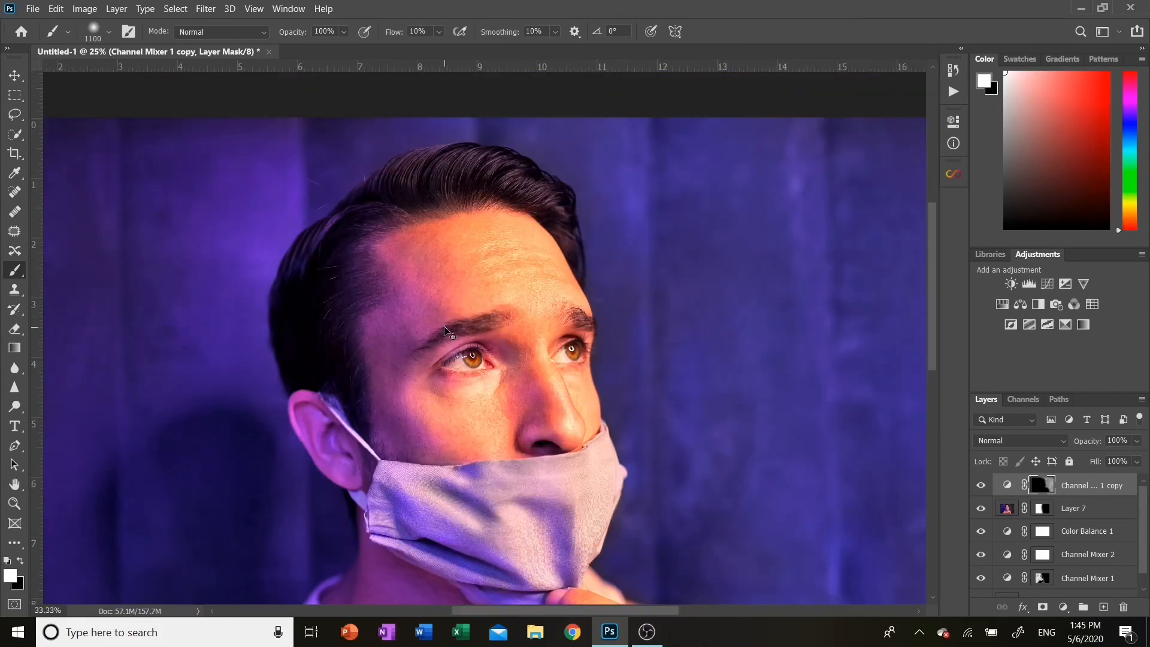
key("ctrl+plus")
scroll(446, 329, "up", 2)
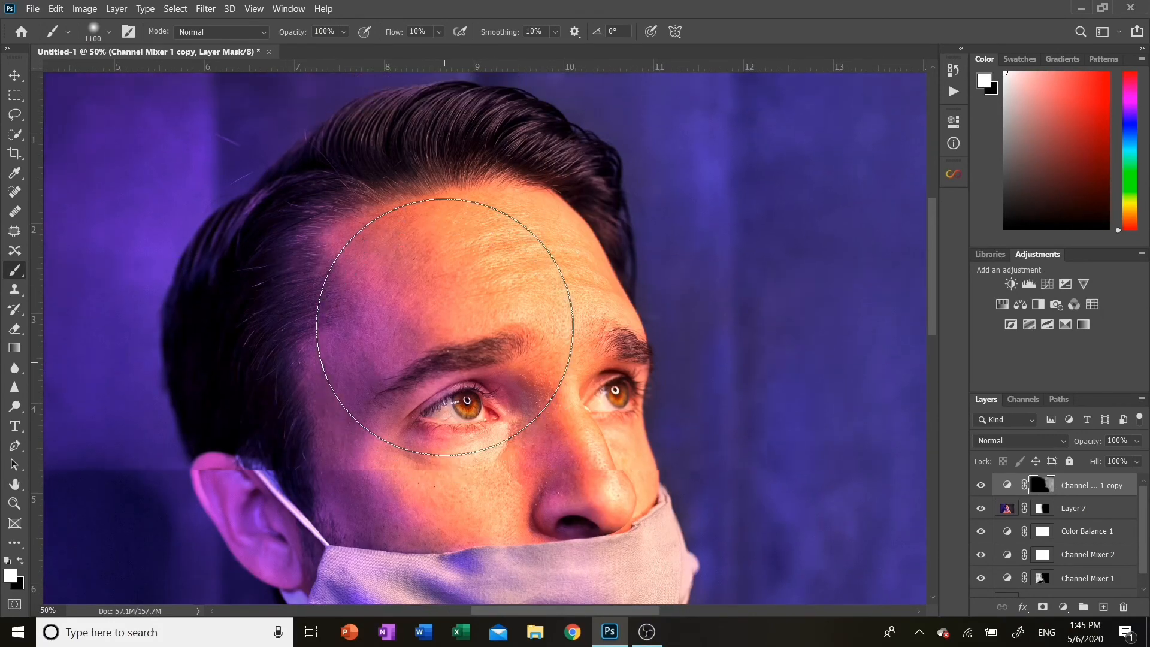
scroll(444, 327, "up", 4)
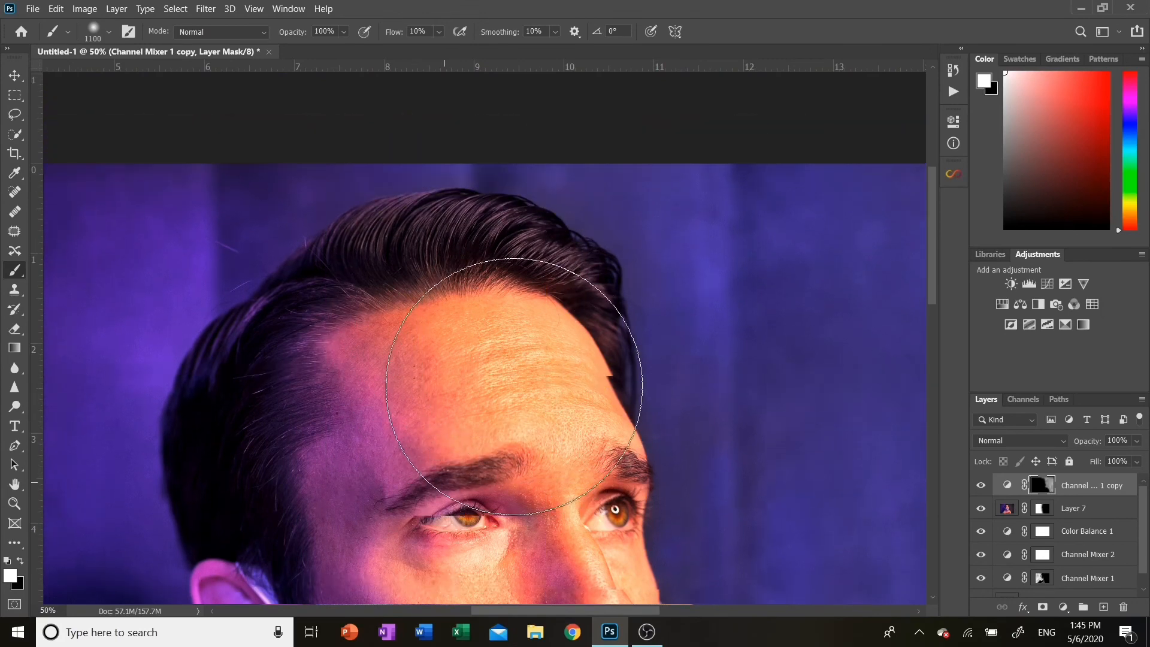
scroll(514, 387, "down", 1)
key("bracketleft")
key("bracketleft")
key("bracketleft")
key("bracketleft")
key("bracketleft")
key("bracketleft")
key("bracketleft")
key("bracketleft")
key("bracketleft")
key("bracketleft")
key("bracketleft")
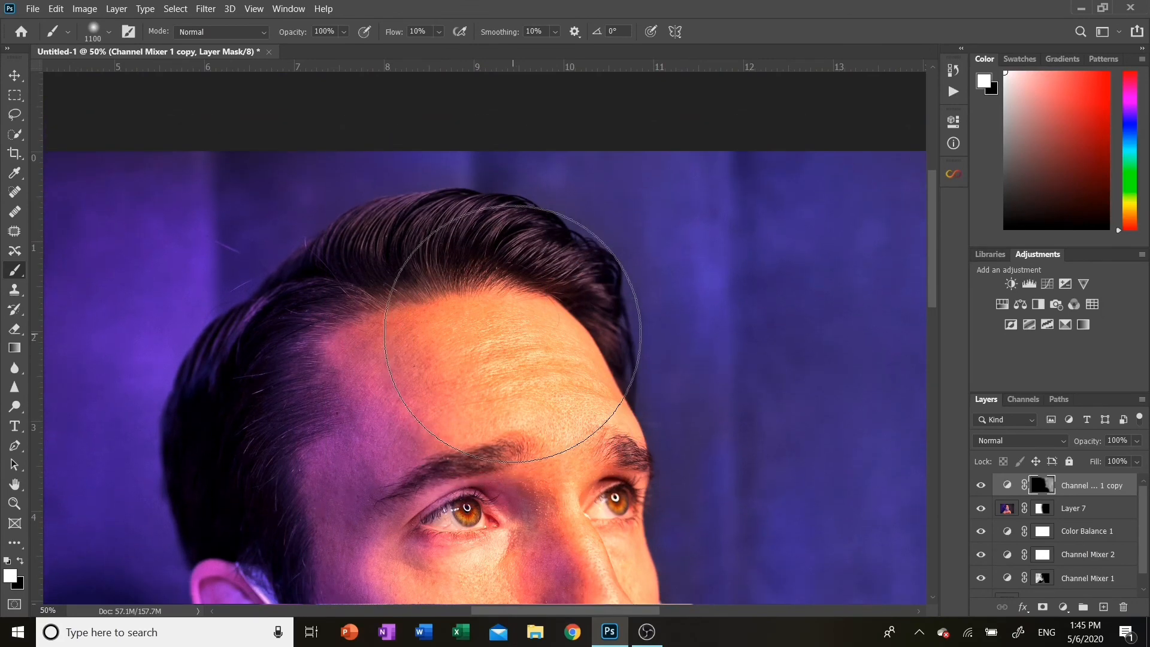
key("x")
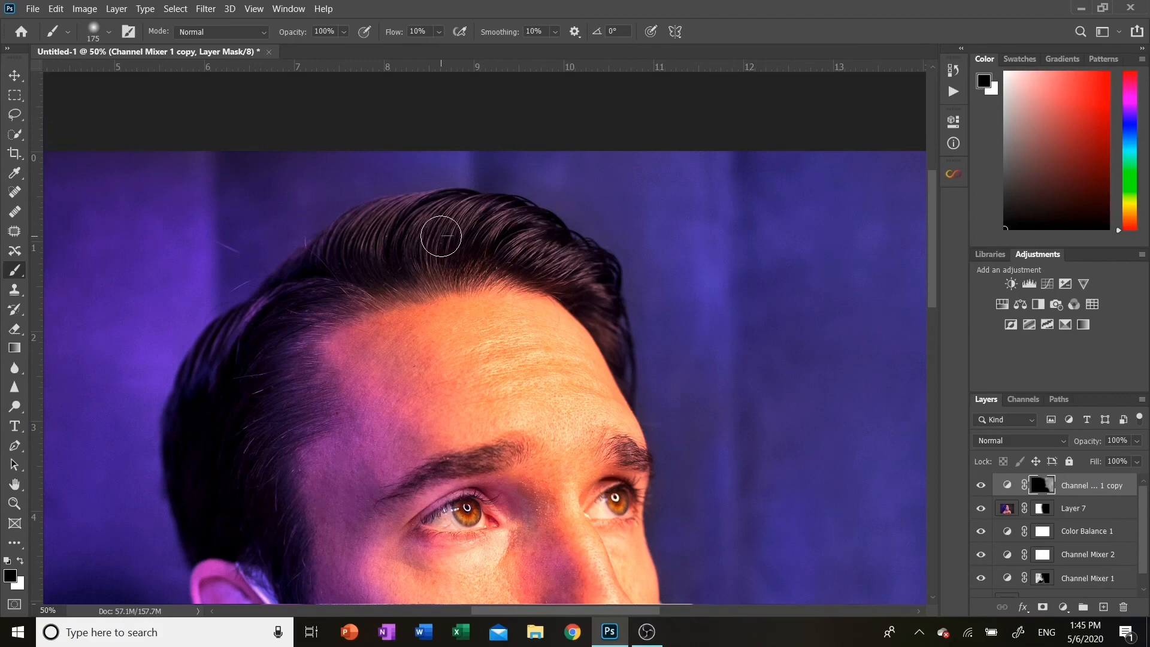
key("ctrl+minus")
key("ctrl+minus")
key("ctrl+minus")
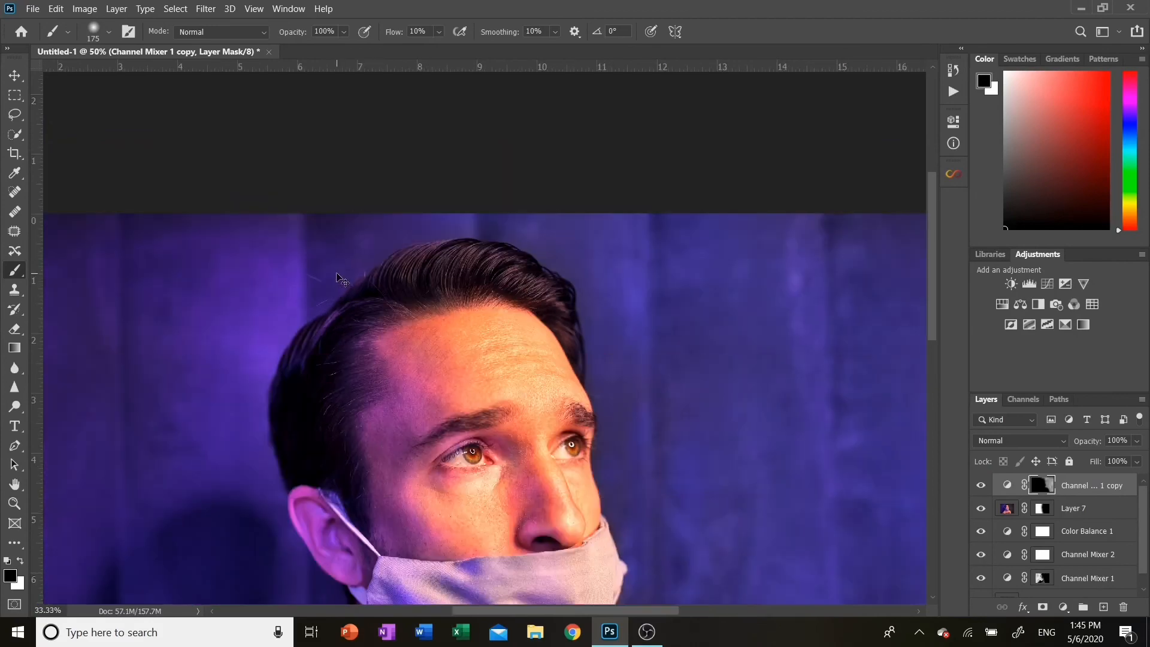